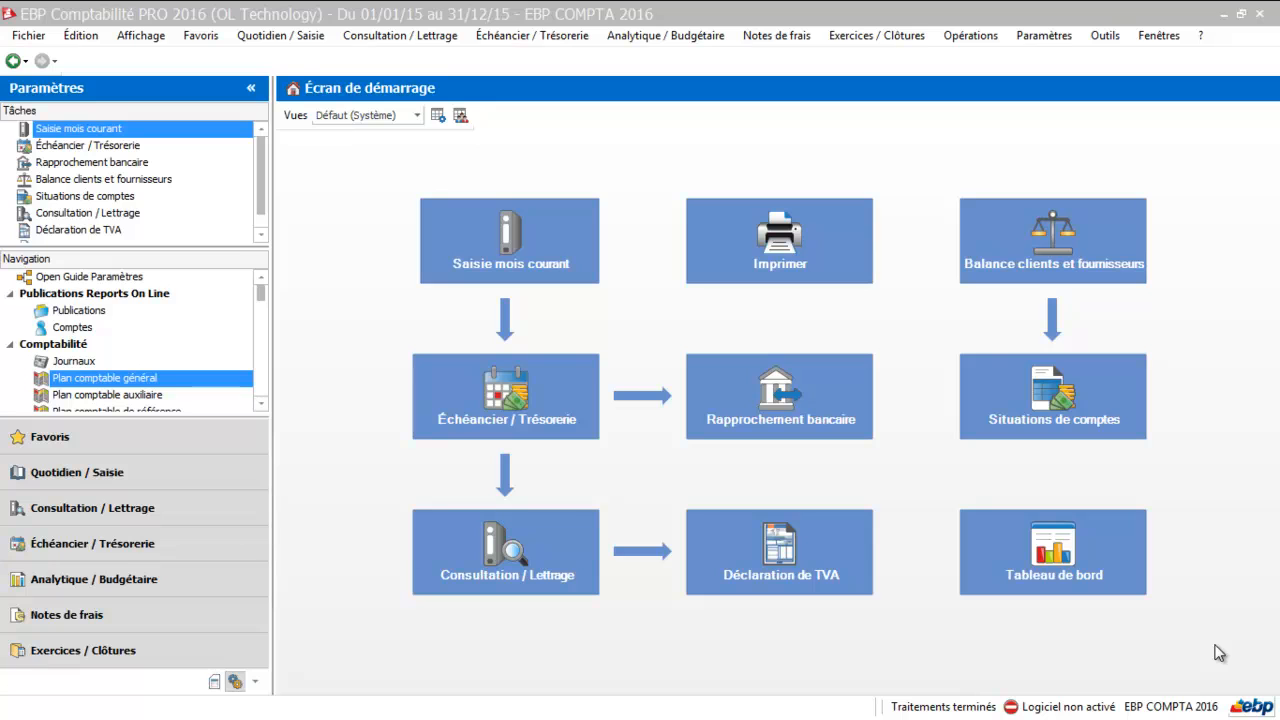
# Open the August 2015 AC journal and bring up the reallocation settings (Réimputer l'écriture) for entry 0001.
pyautogui.click(108, 476)
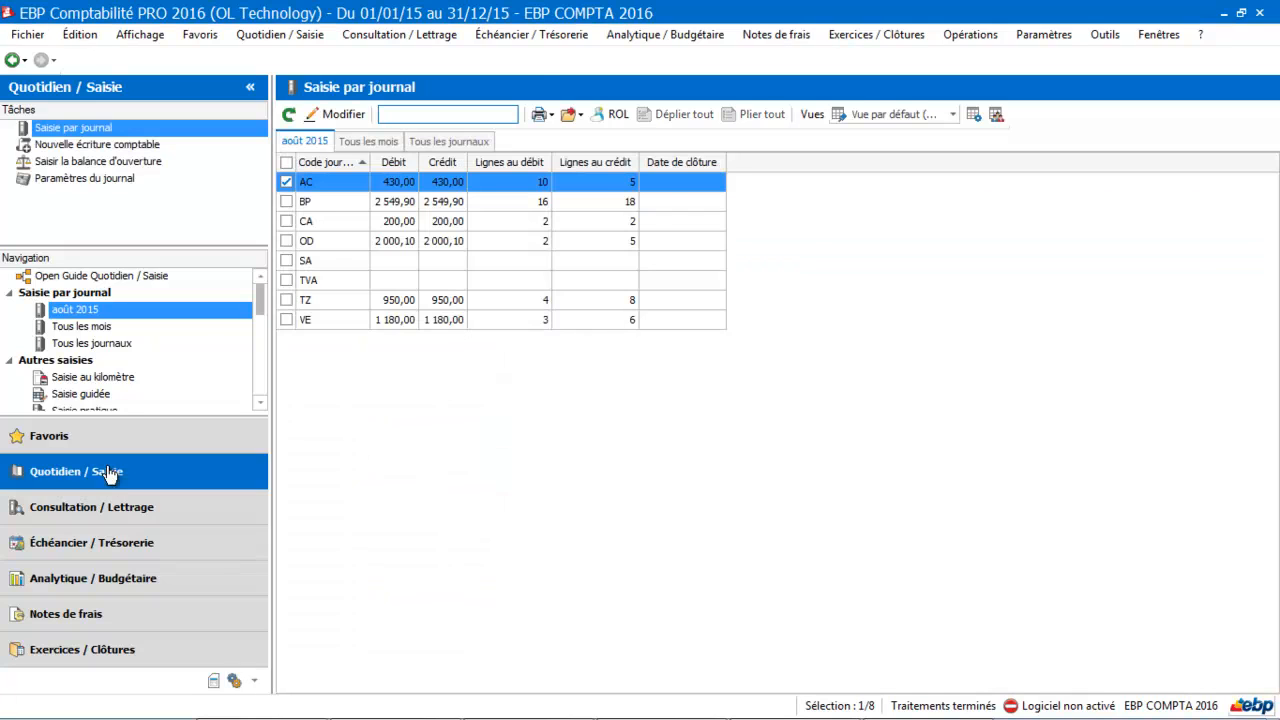
pyautogui.doubleClick(332, 176)
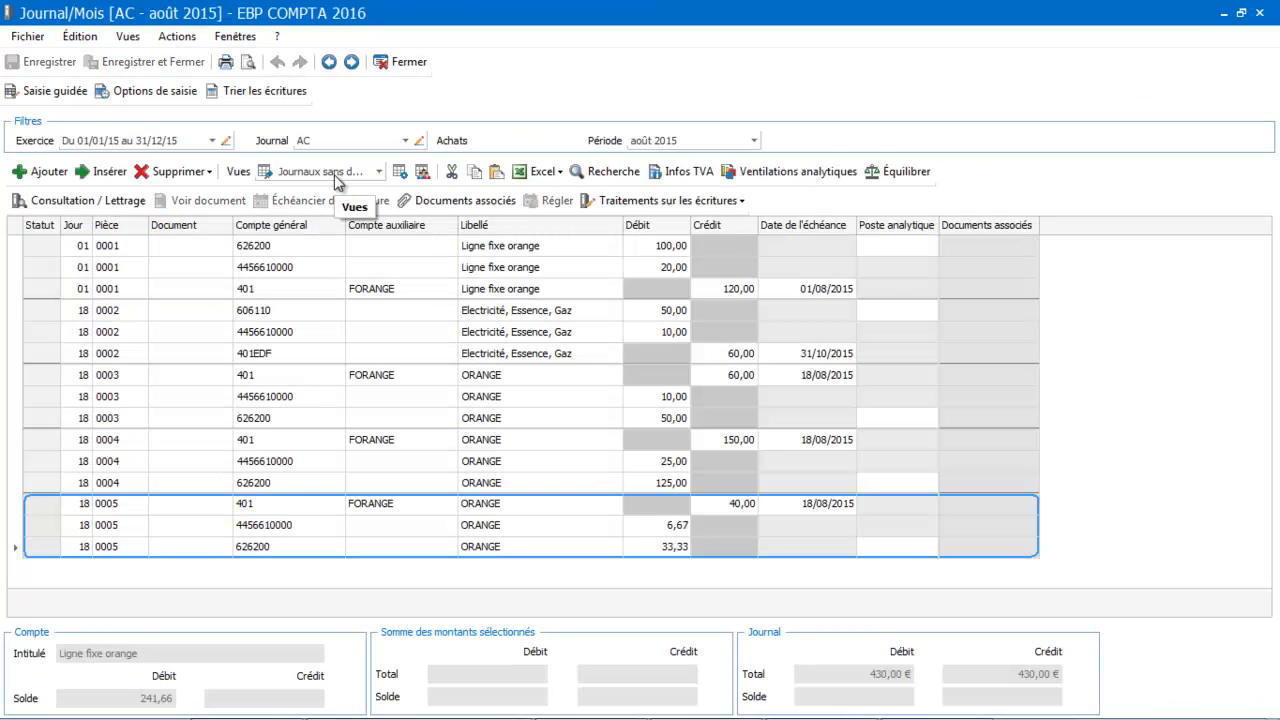
pyautogui.click(309, 252)
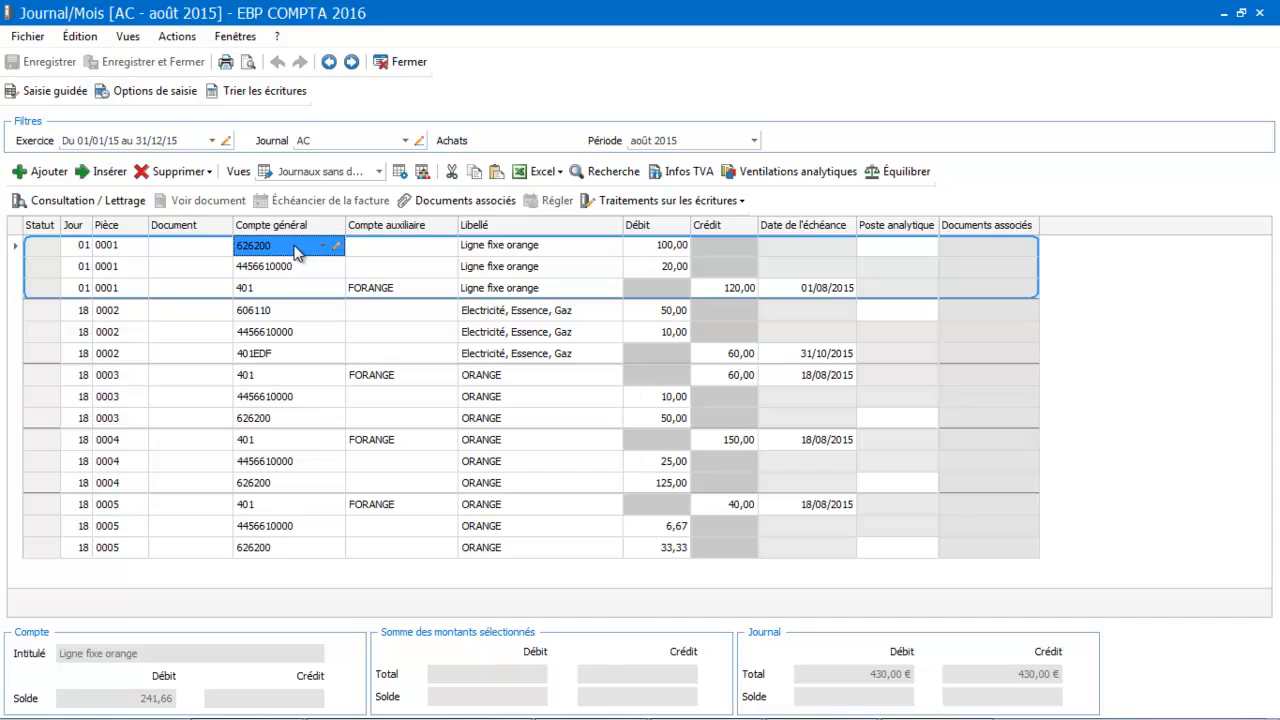
pyautogui.click(701, 199)
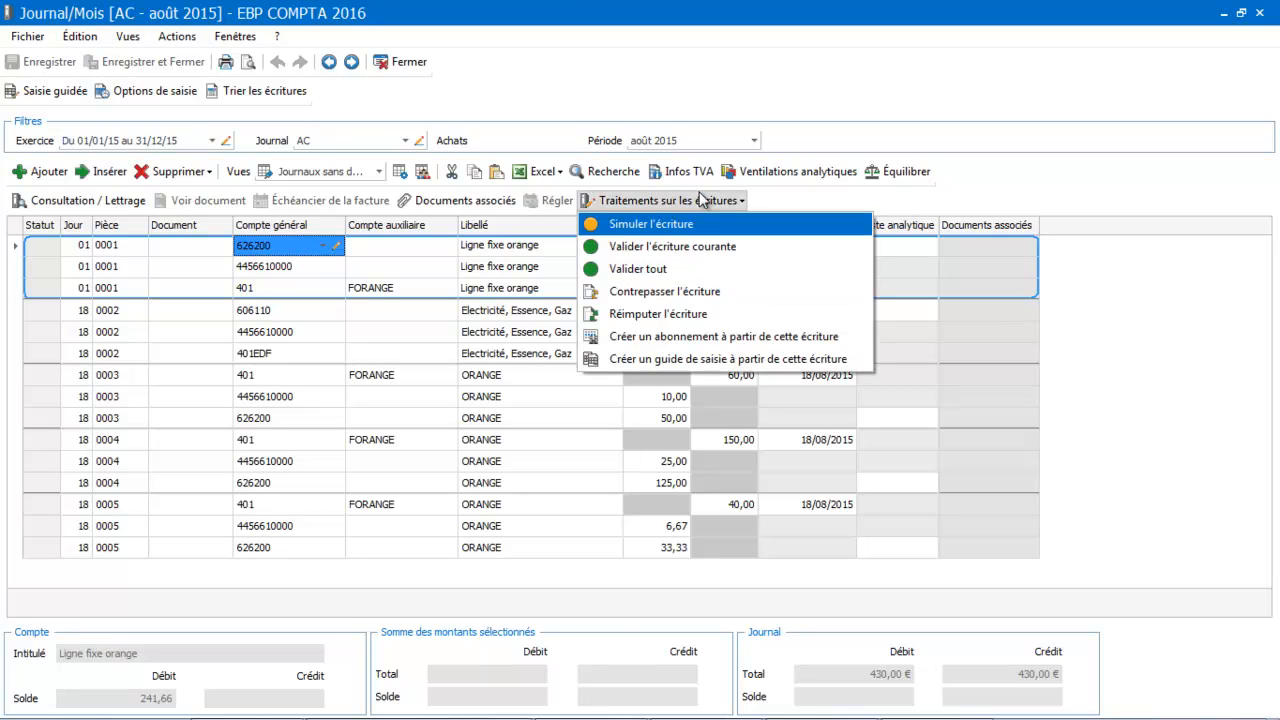
pyautogui.click(660, 313)
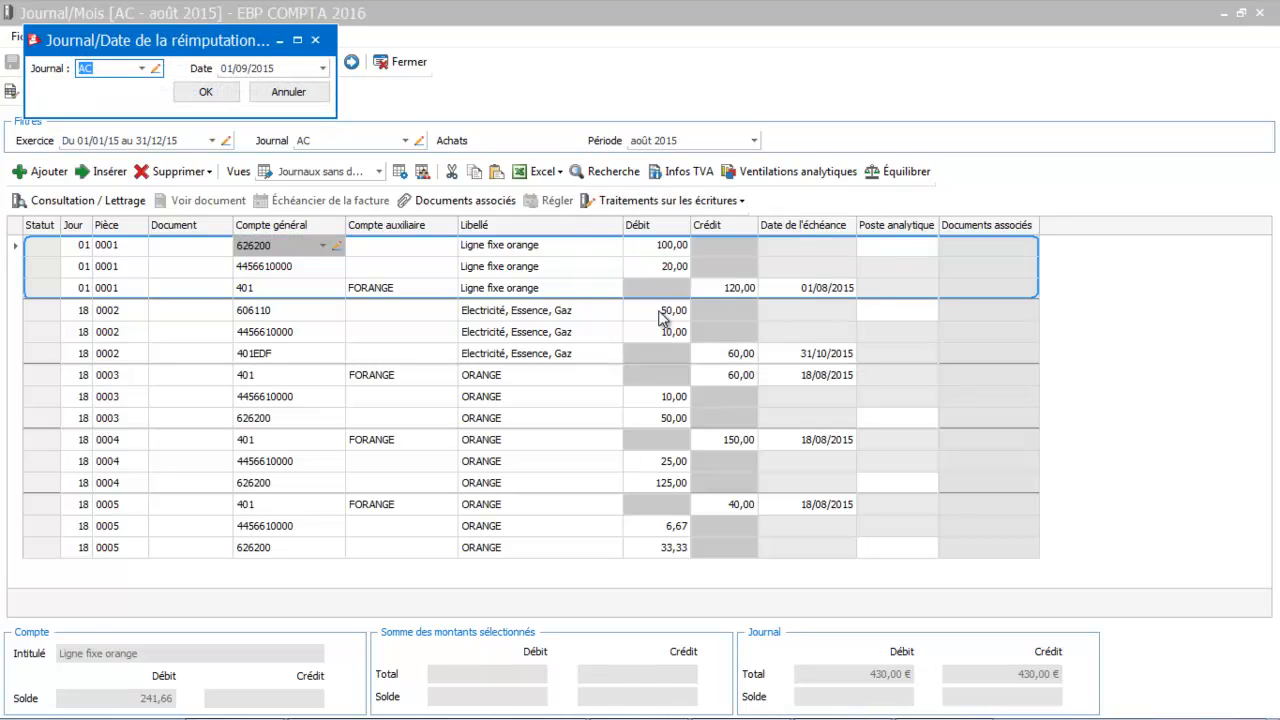
# Look through the target journals offered for the entry's reallocation, then cancel it and close the AC journal.
pyautogui.click(144, 69)
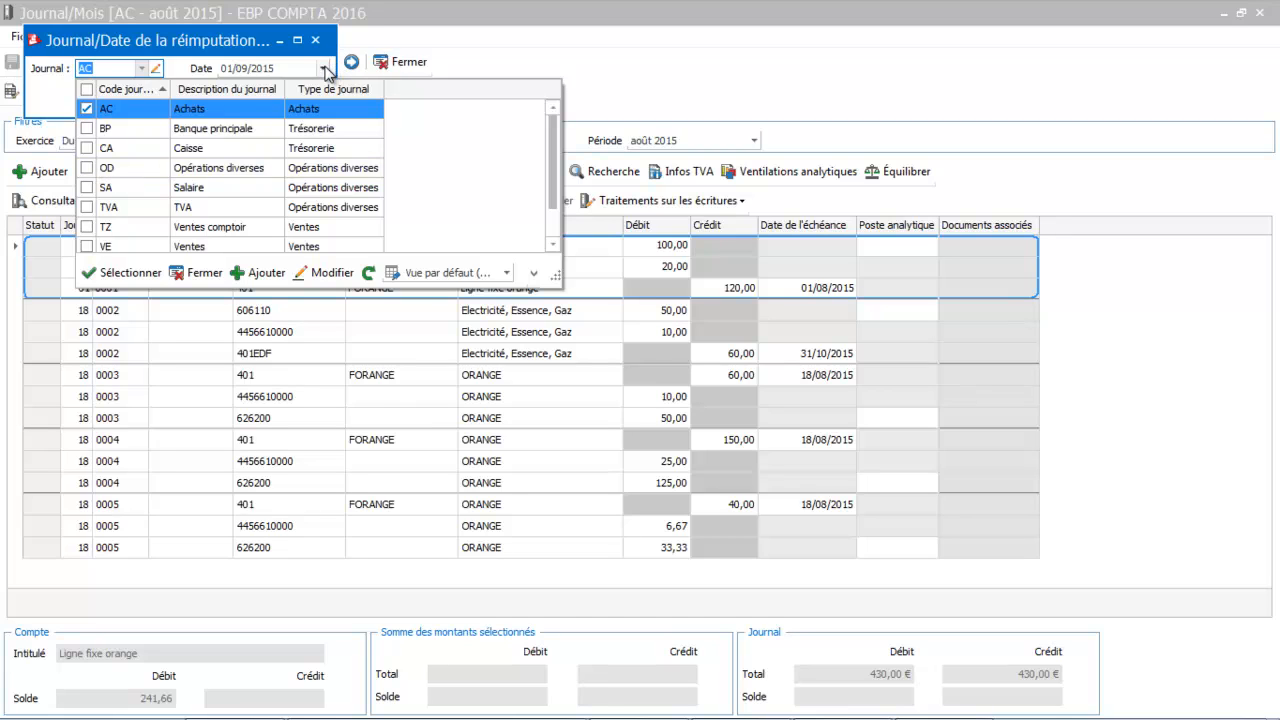
pyautogui.click(429, 61)
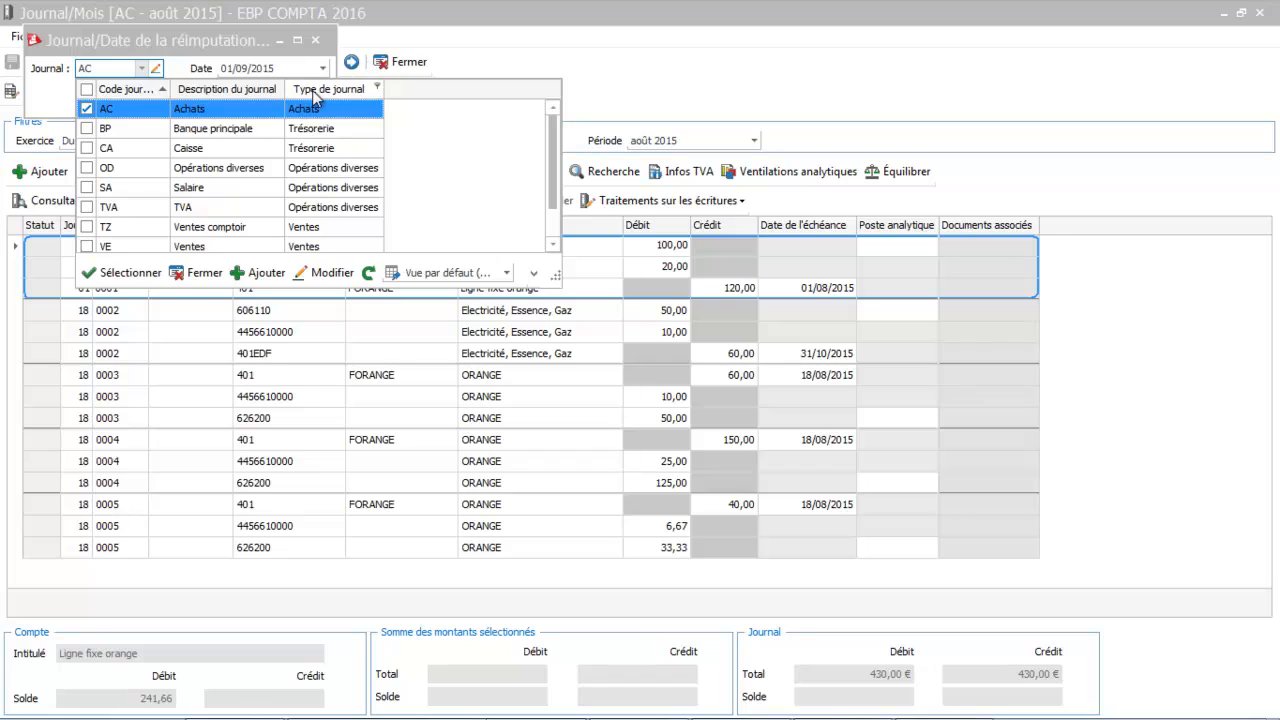
pyautogui.click(199, 274)
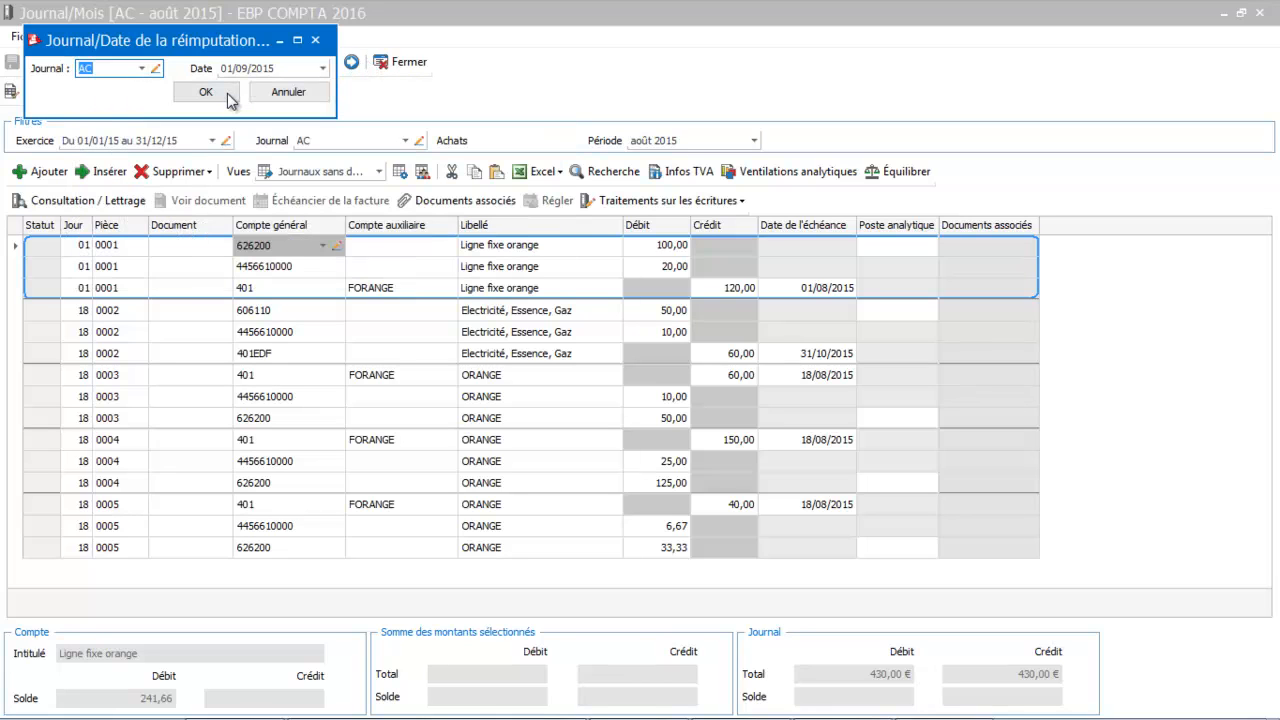
pyautogui.moveTo(220, 94); pyautogui.dragTo(347, 104)
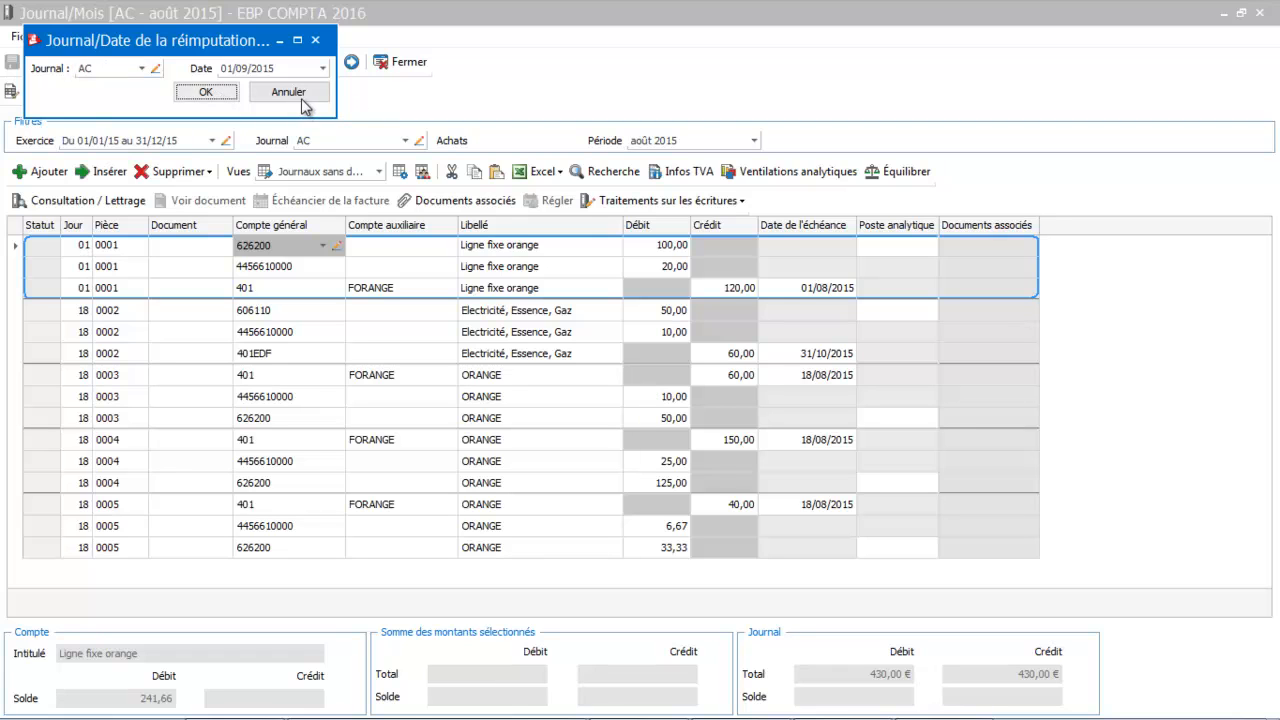
pyautogui.click(302, 97)
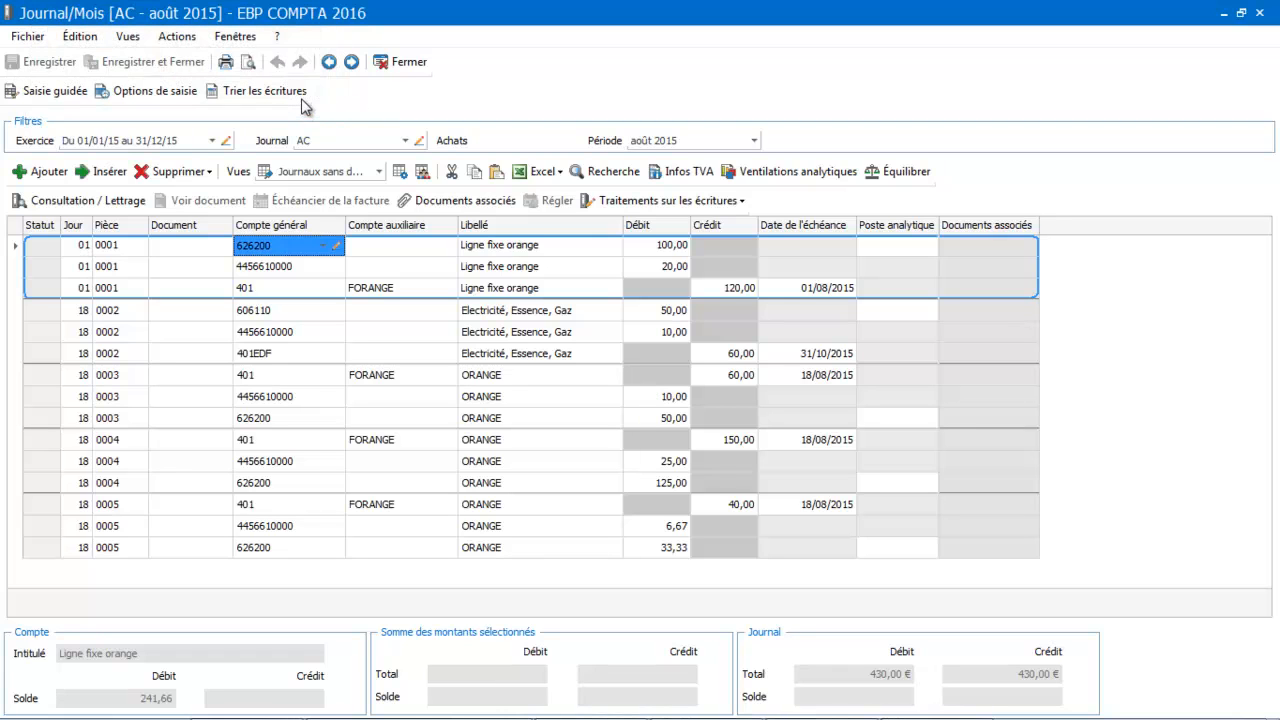
pyautogui.click(397, 63)
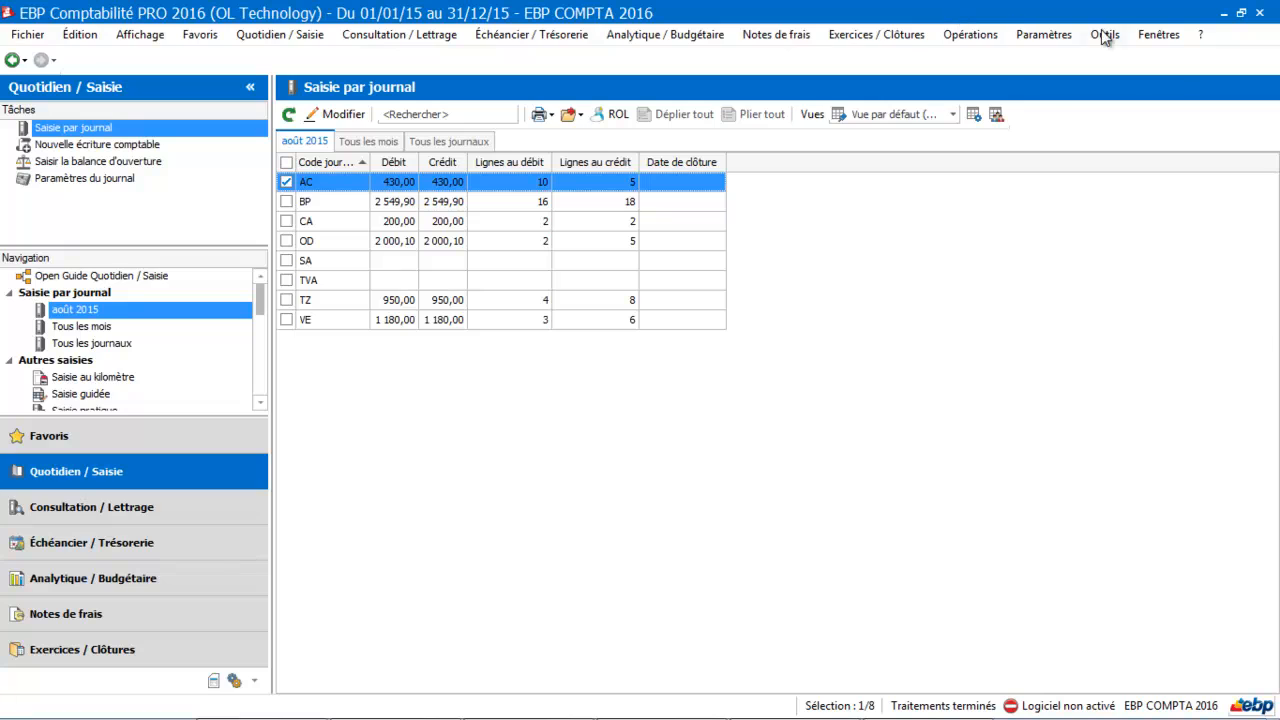
# Start the accounting assistance wizard for reallocating entries and proceed with the account-to-account method (de compte à compte).
pyautogui.click(1106, 36)
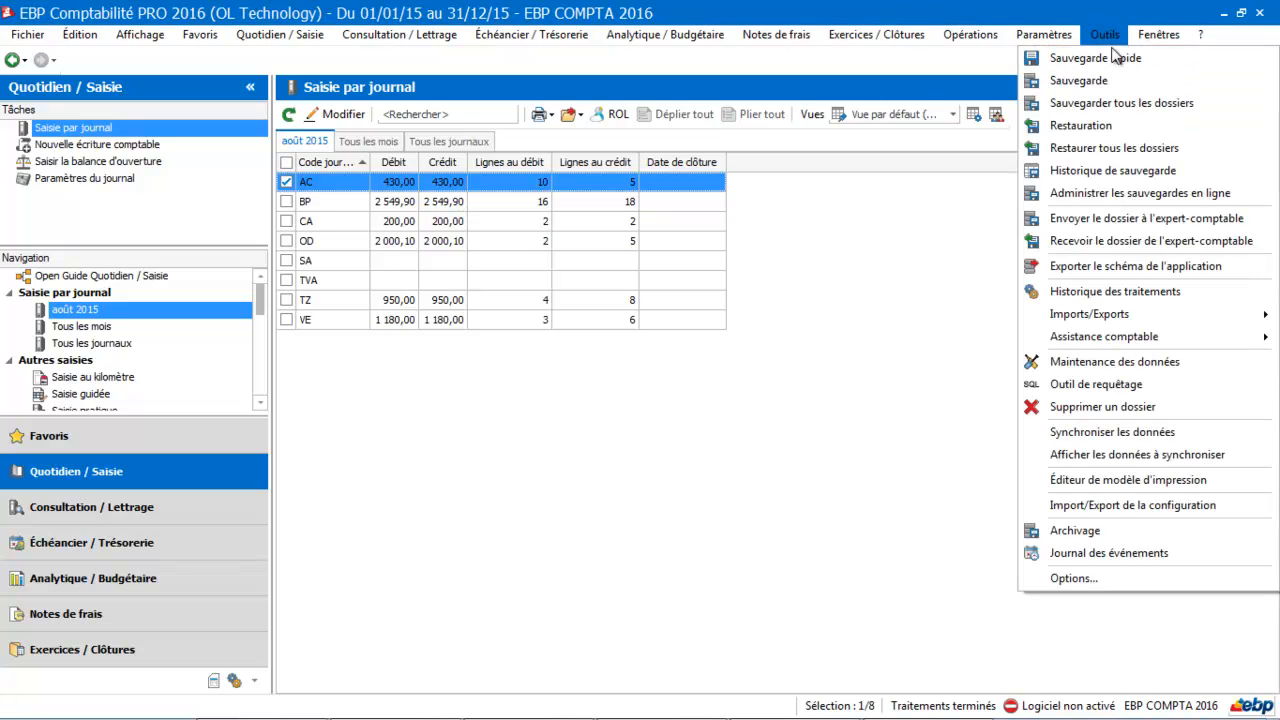
pyautogui.moveTo(1107, 344)
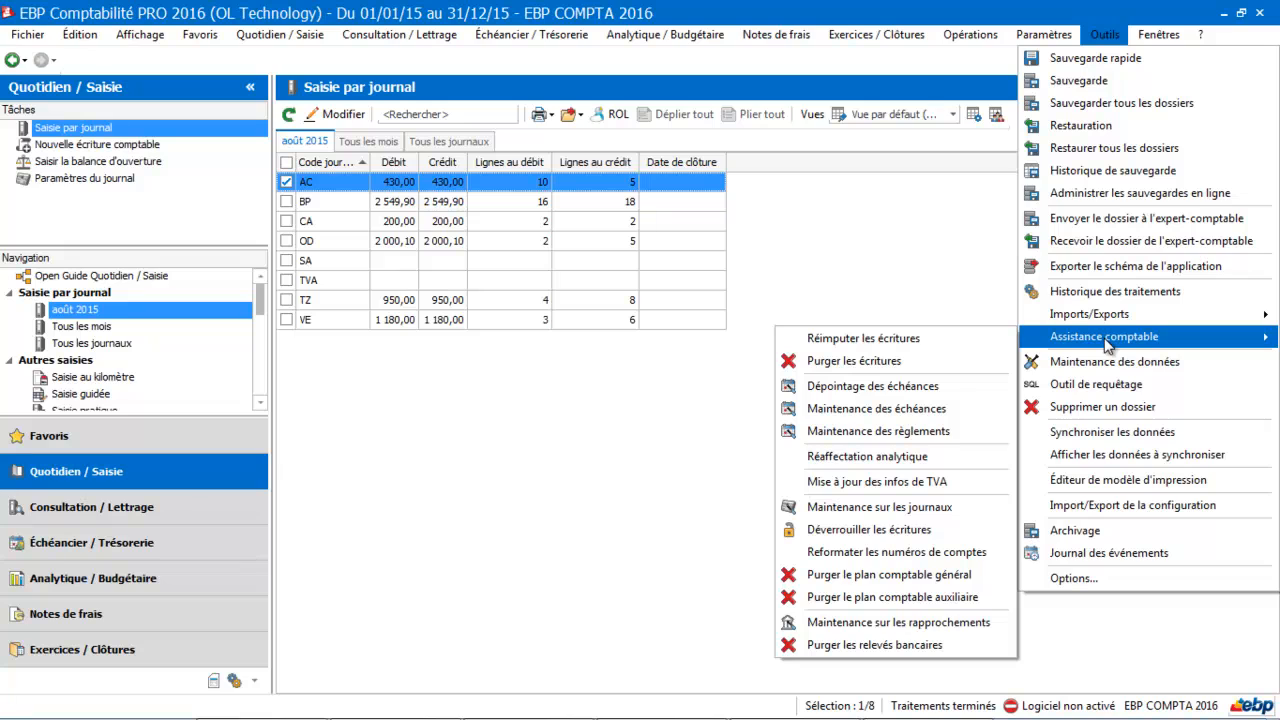
pyautogui.click(921, 340)
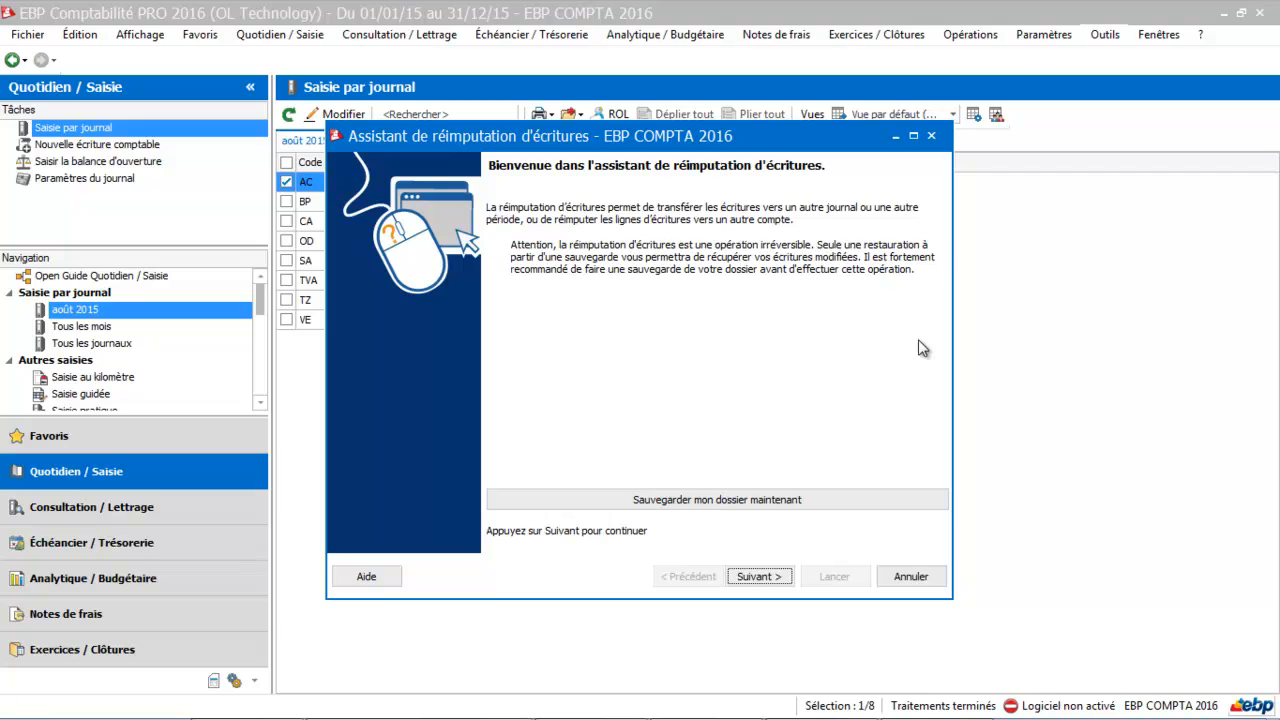
pyautogui.click(766, 577)
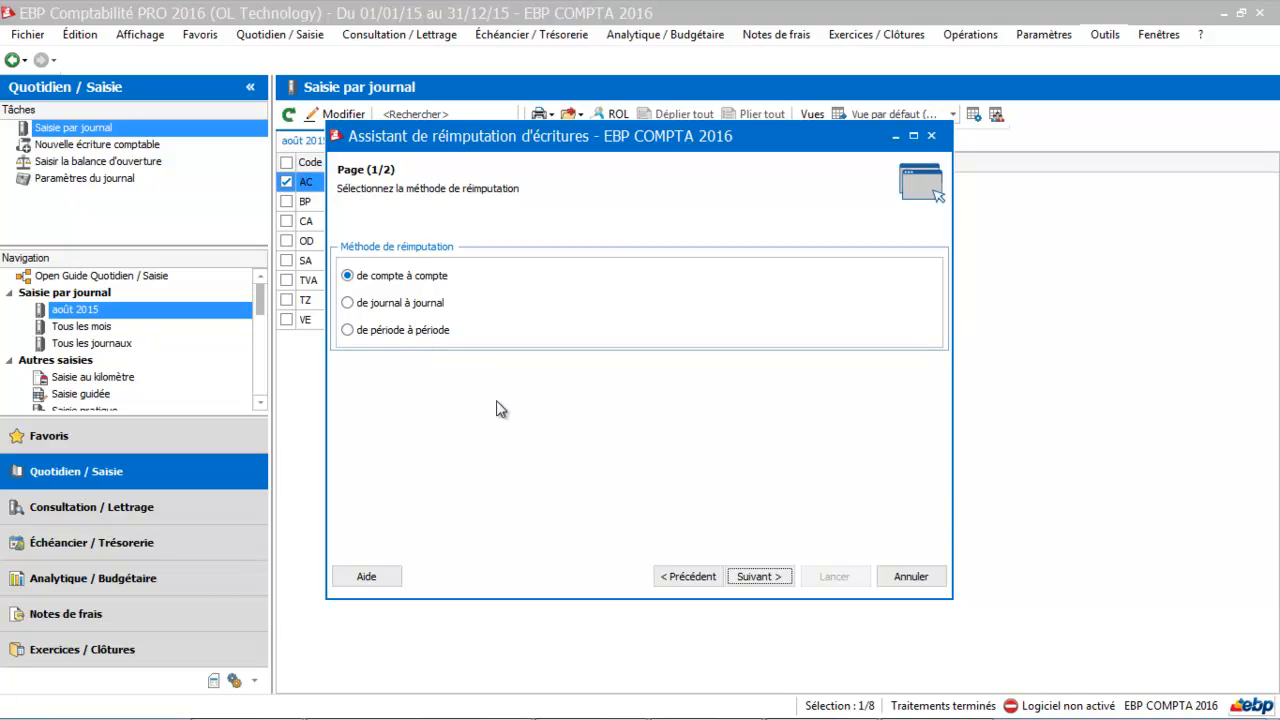
pyautogui.click(789, 574)
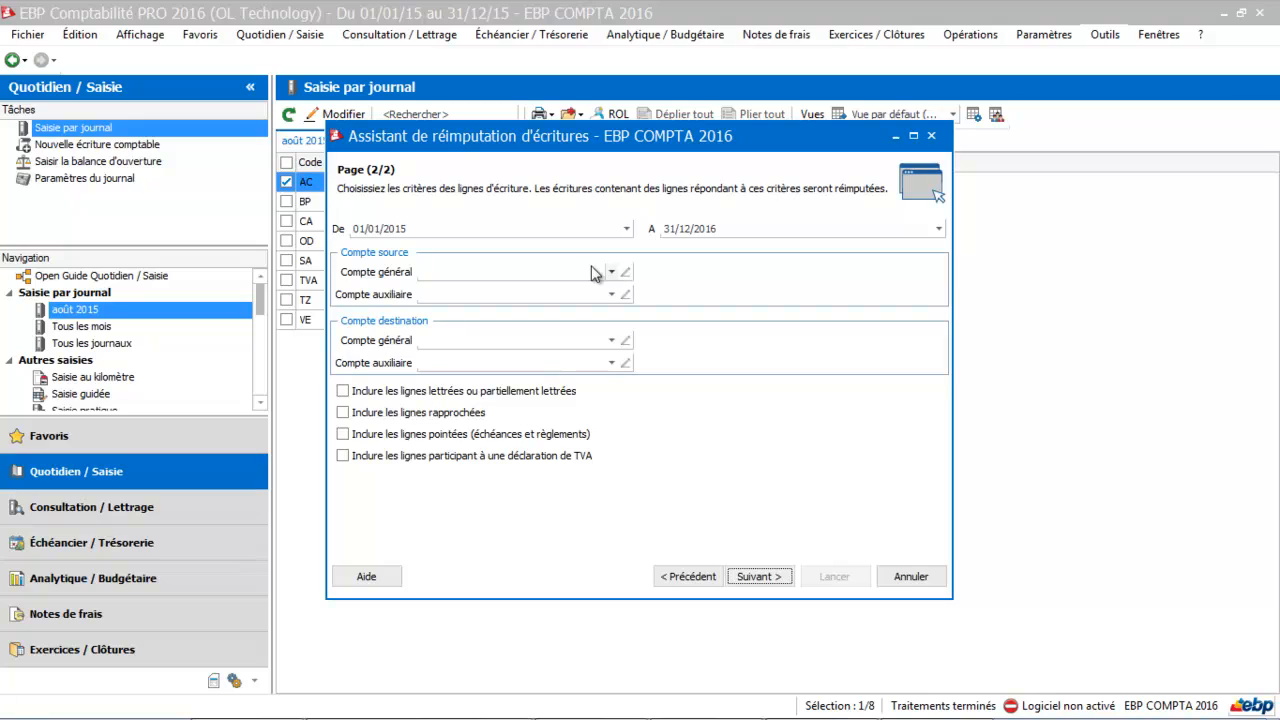
# Set the start date of the entries to reallocate to 01/08/2015.
pyautogui.click(627, 229)
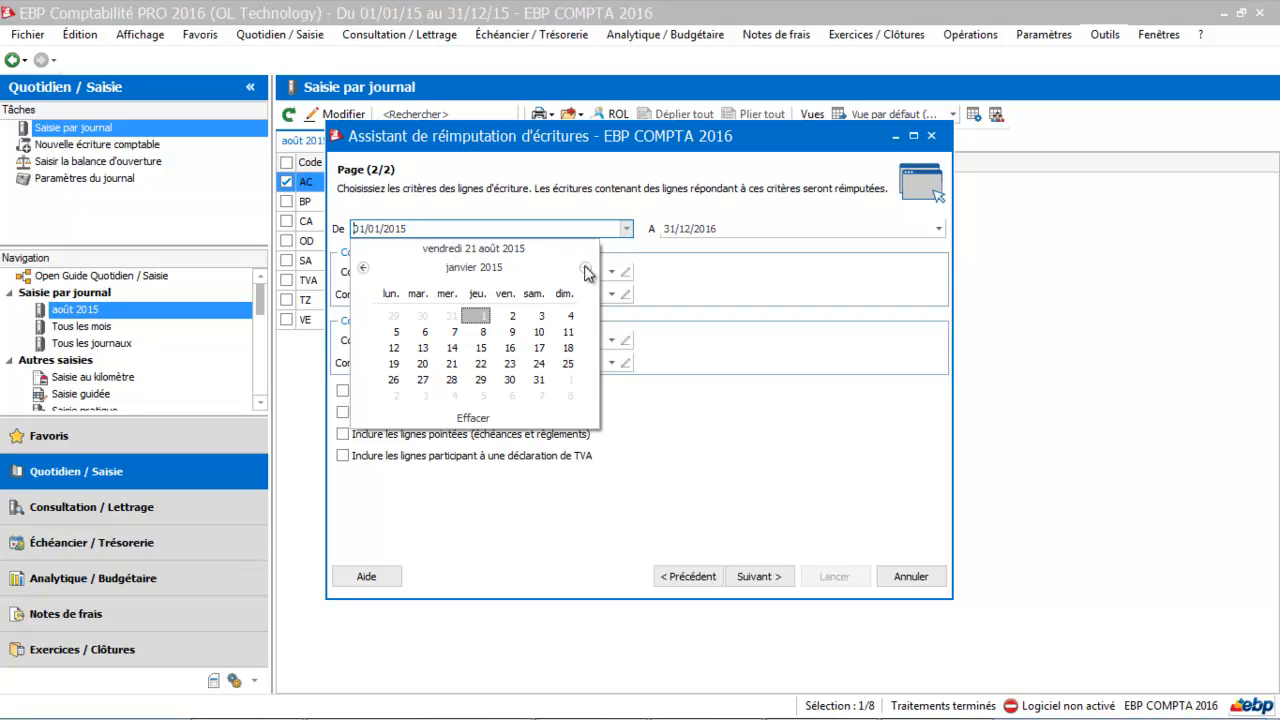
pyautogui.click(585, 268)
pyautogui.click(585, 268)
pyautogui.click(585, 268)
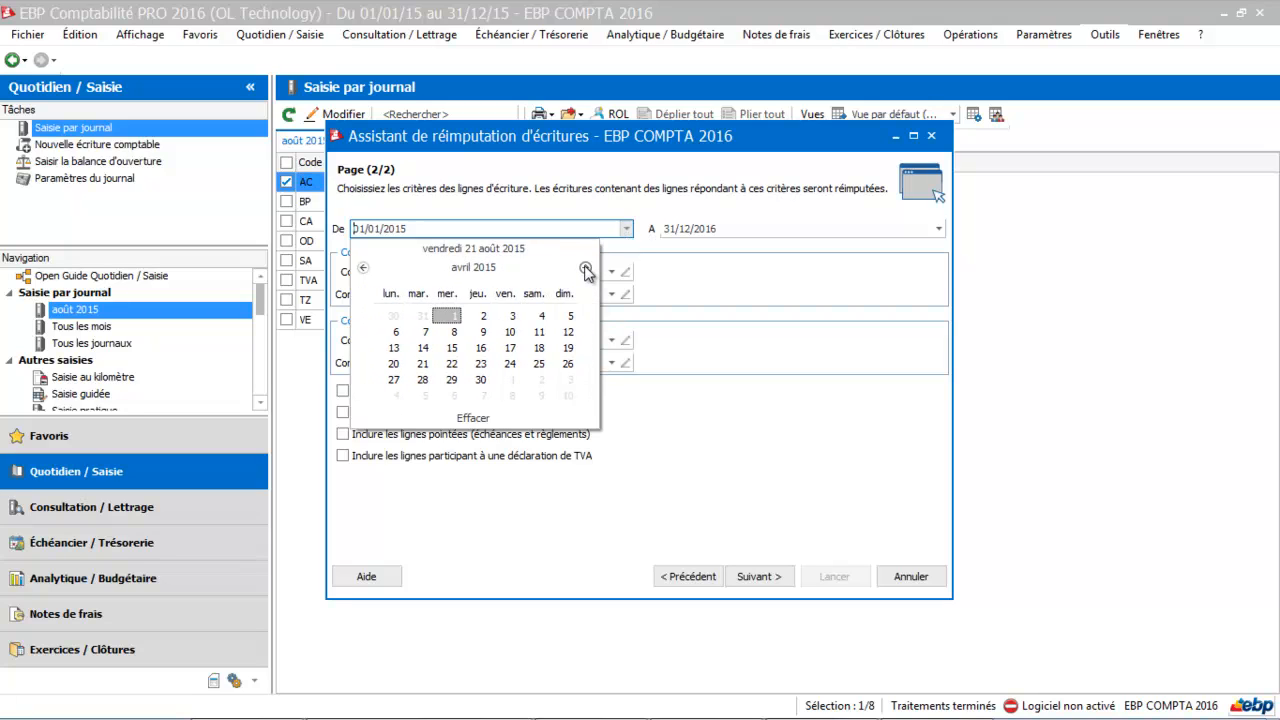
pyautogui.click(585, 268)
pyautogui.click(585, 268)
pyautogui.click(585, 268)
pyautogui.click(585, 268)
pyautogui.click(546, 318)
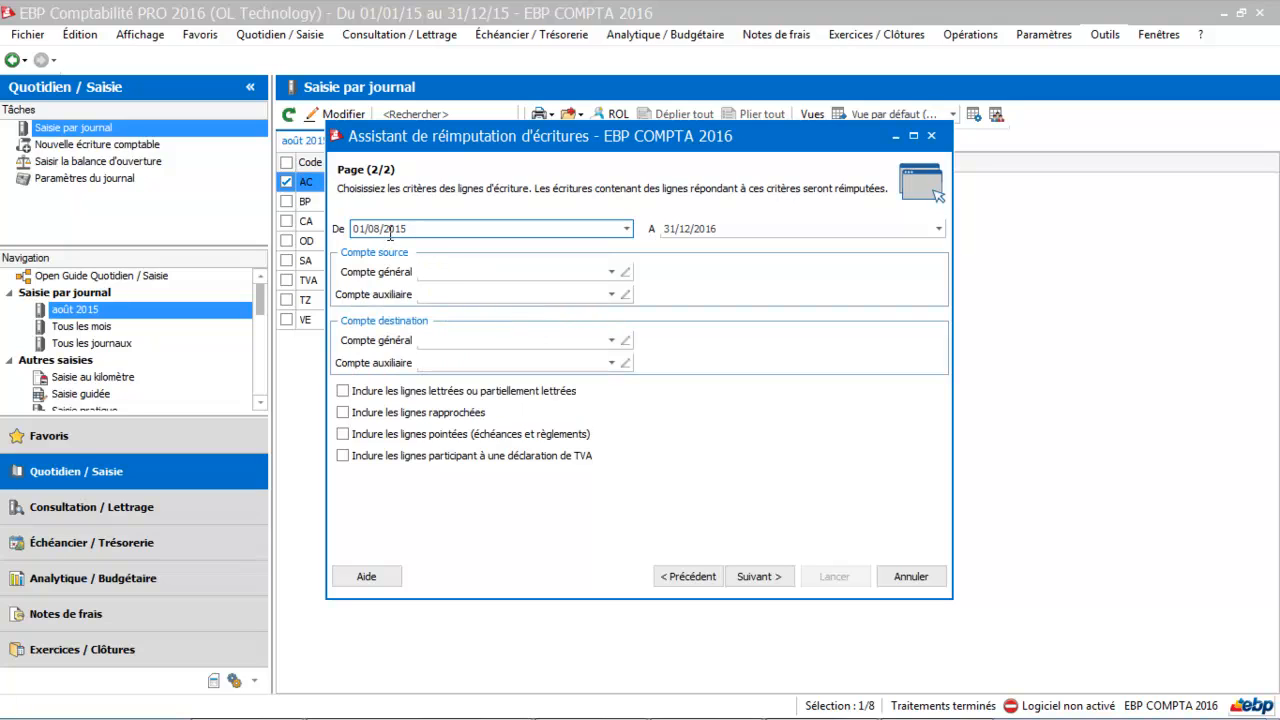
pyautogui.click(939, 228)
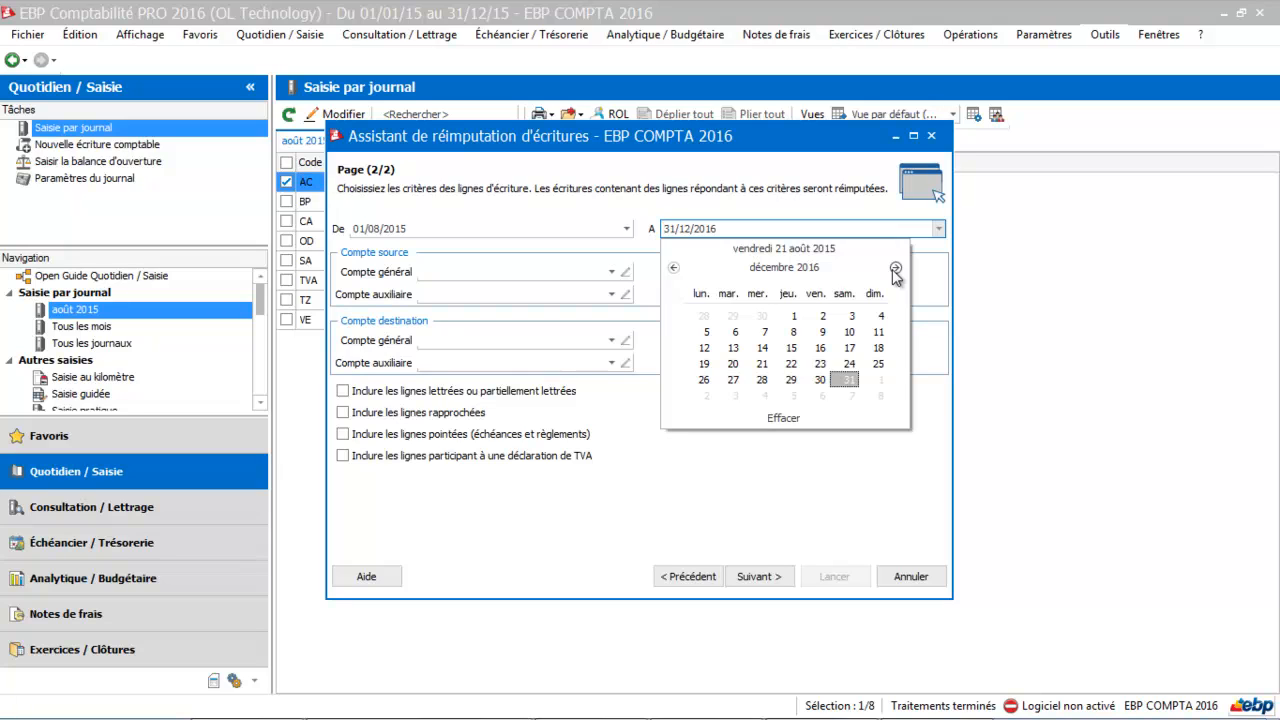
pyautogui.click(895, 268)
pyautogui.click(895, 268)
pyautogui.click(895, 268)
pyautogui.click(895, 268)
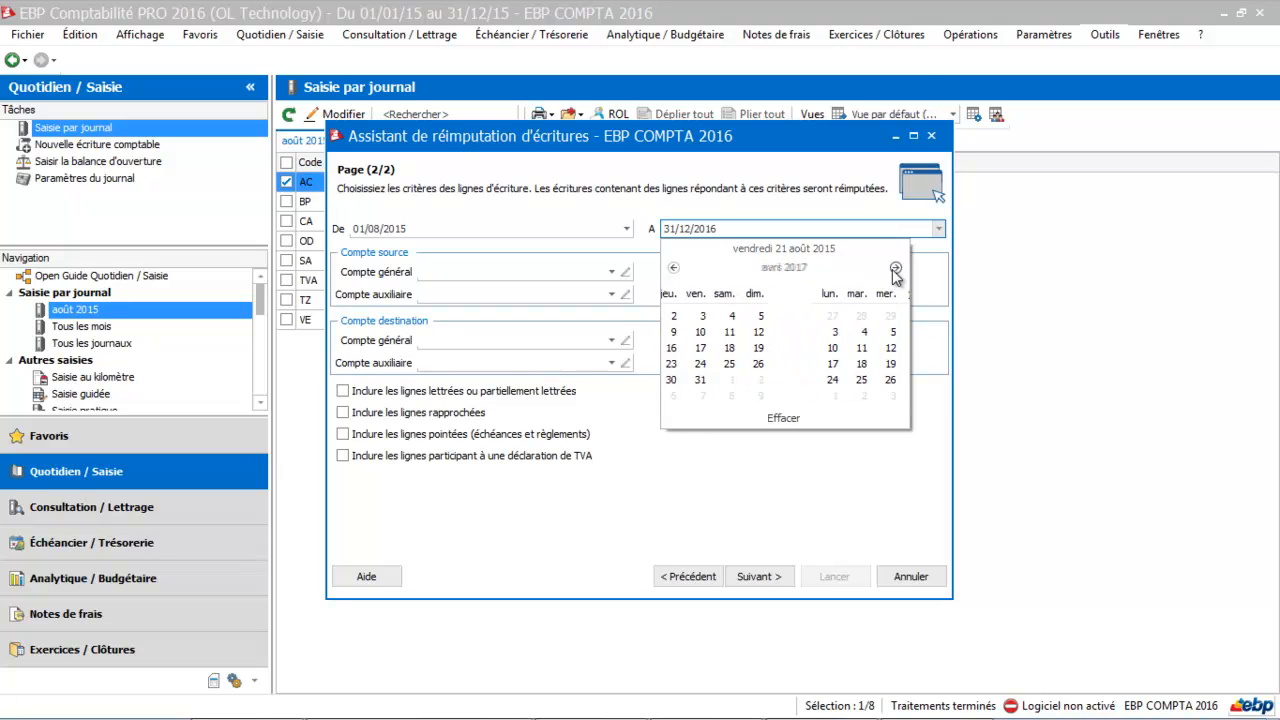
pyautogui.click(895, 268)
pyautogui.click(895, 268)
pyautogui.click(895, 268)
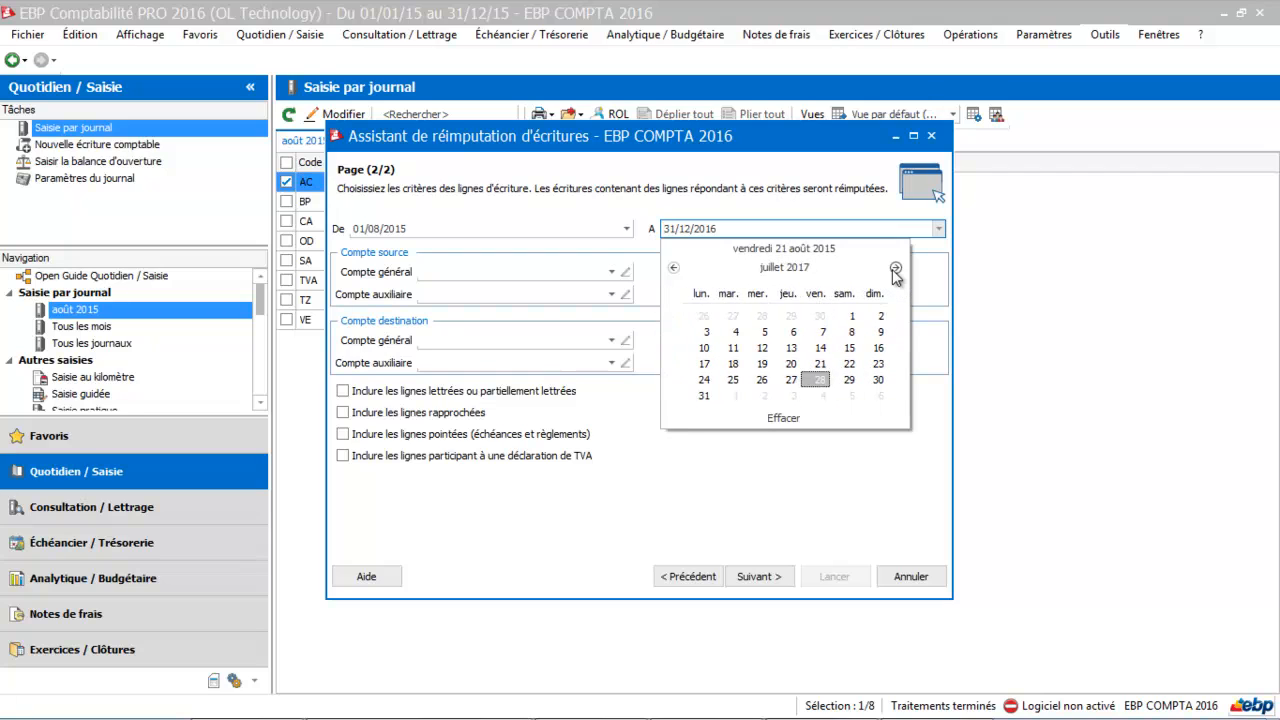
pyautogui.click(895, 268)
pyautogui.click(895, 268)
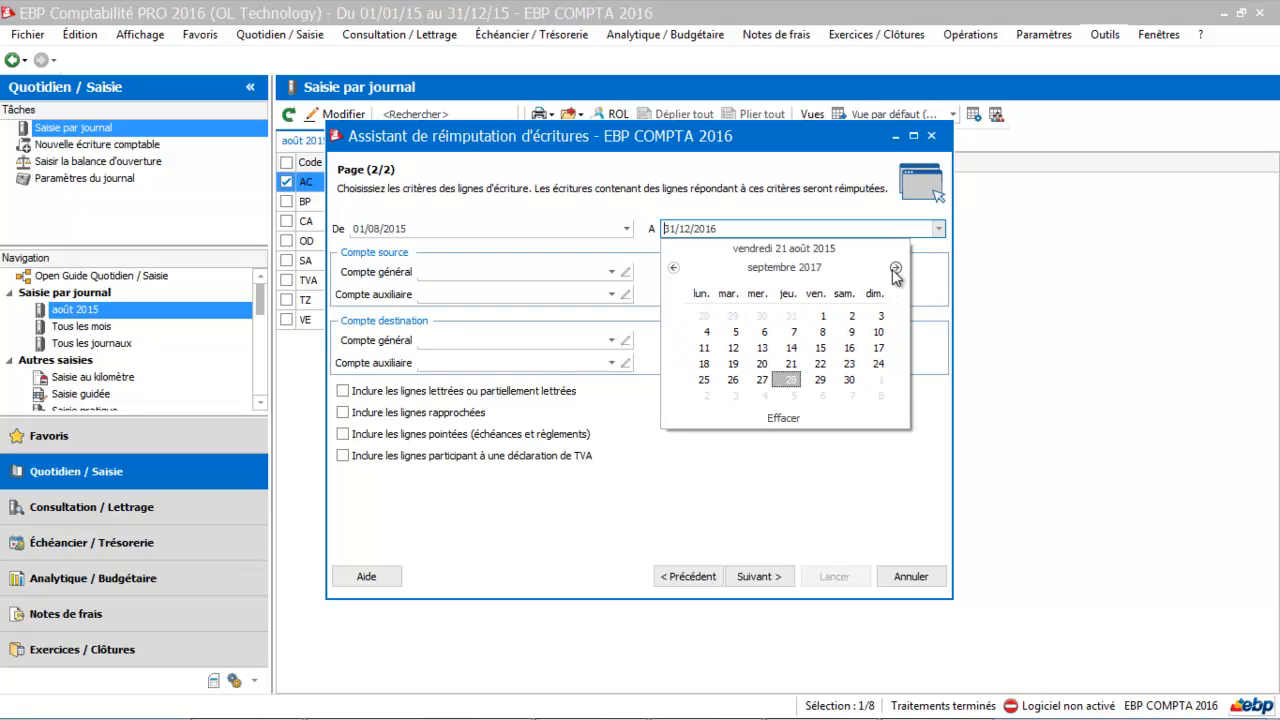
pyautogui.click(784, 267)
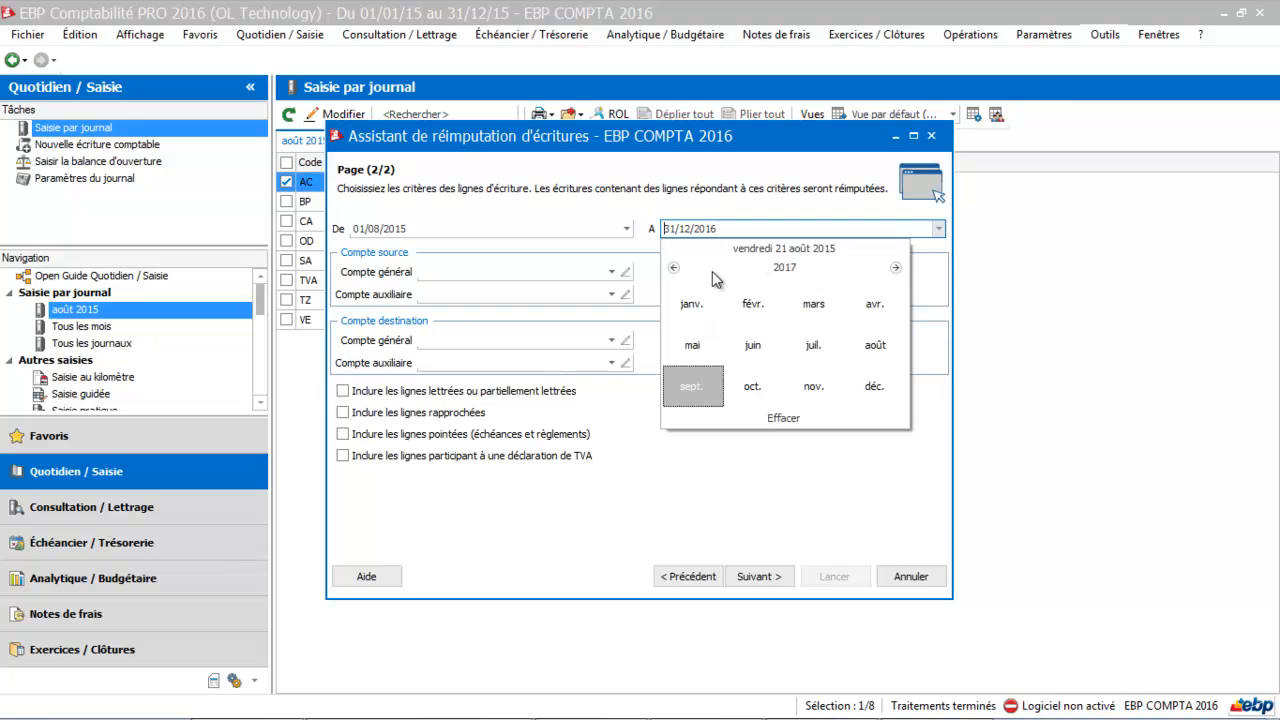
# Set the end date of the entries to reallocate to 31/08/2015.
pyautogui.click(725, 229)
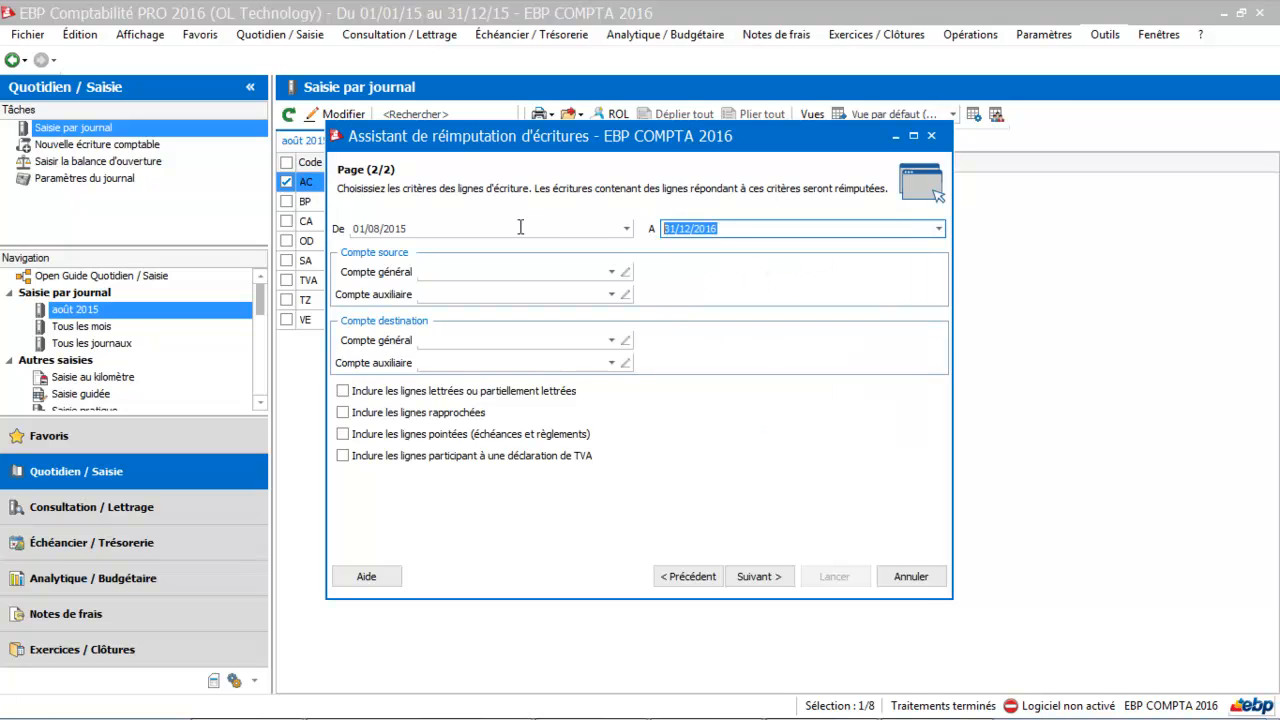
pyautogui.press('BackSpace')
pyautogui.press('BackSpace')
pyautogui.press('BackSpace')
pyautogui.press('BackSpace')
pyautogui.write('31/08/2015')
pyautogui.press('Tab')
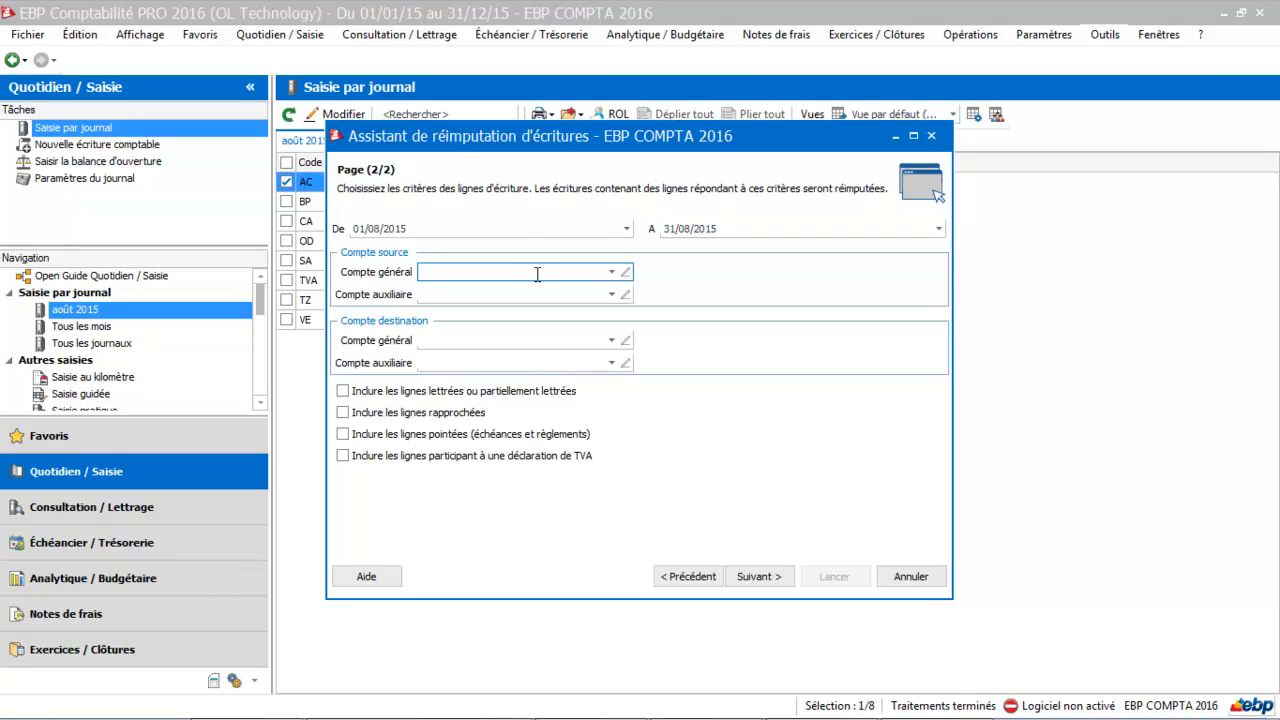
# Choose 626200 (Ligne fixe orange) as the source general account and 626300 (Portable orange 06) as the destination general account.
pyautogui.write('626')
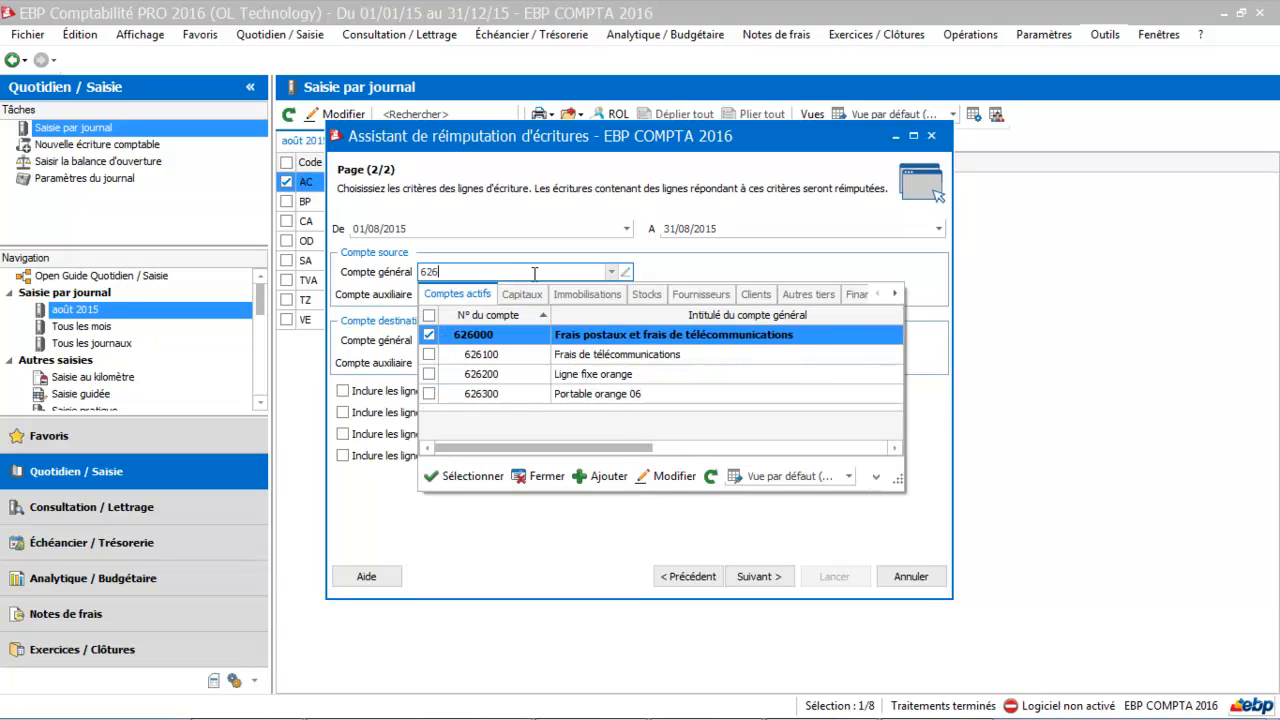
pyautogui.doubleClick(499, 377)
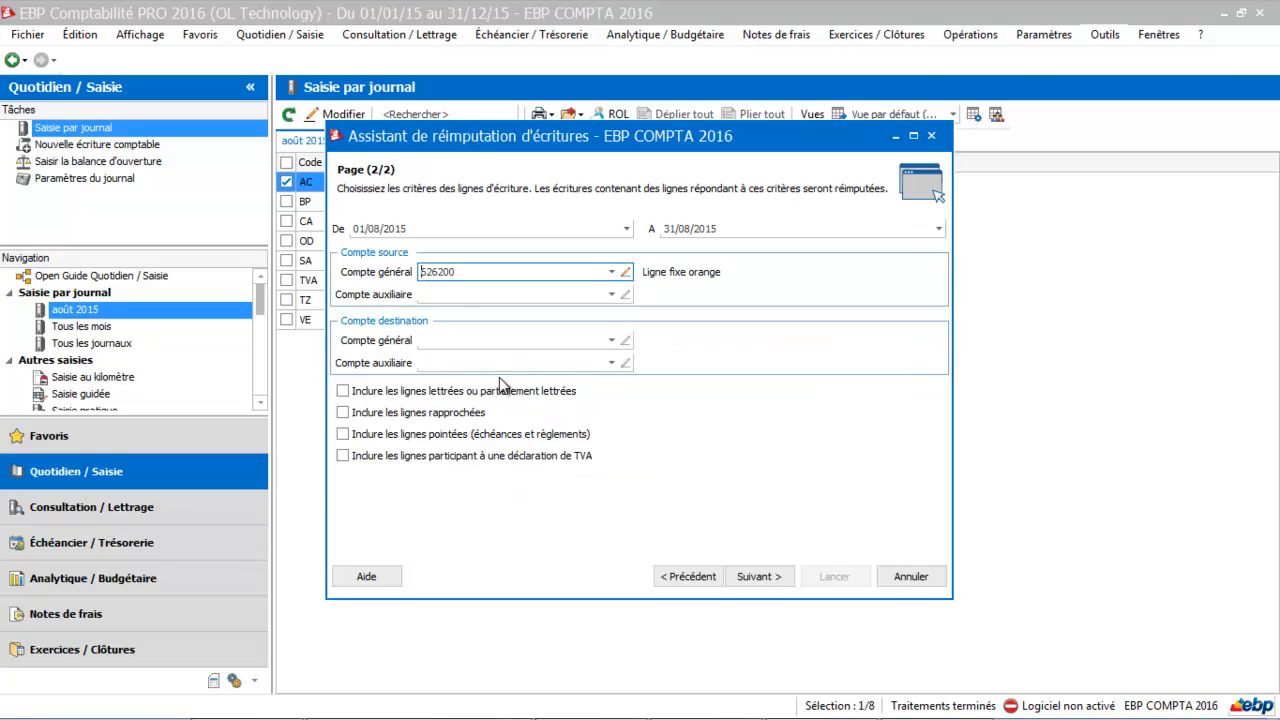
pyautogui.click(438, 341)
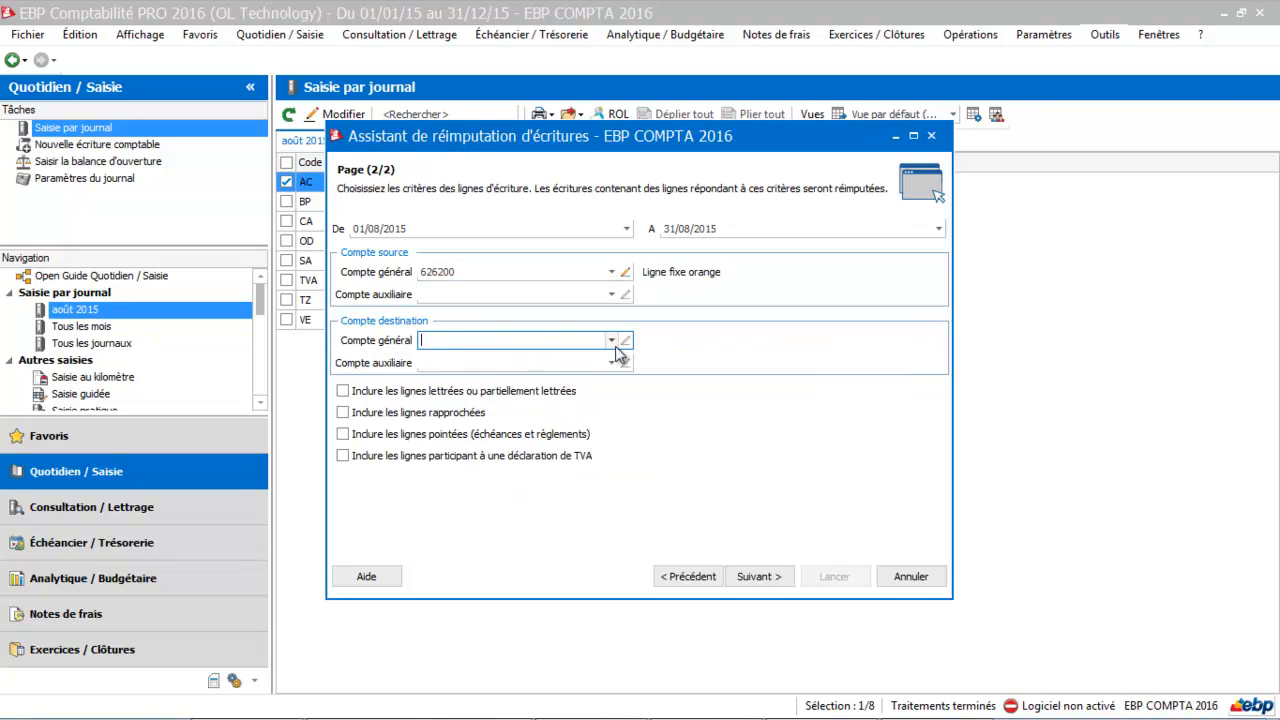
pyautogui.click(611, 341)
pyautogui.write('6')
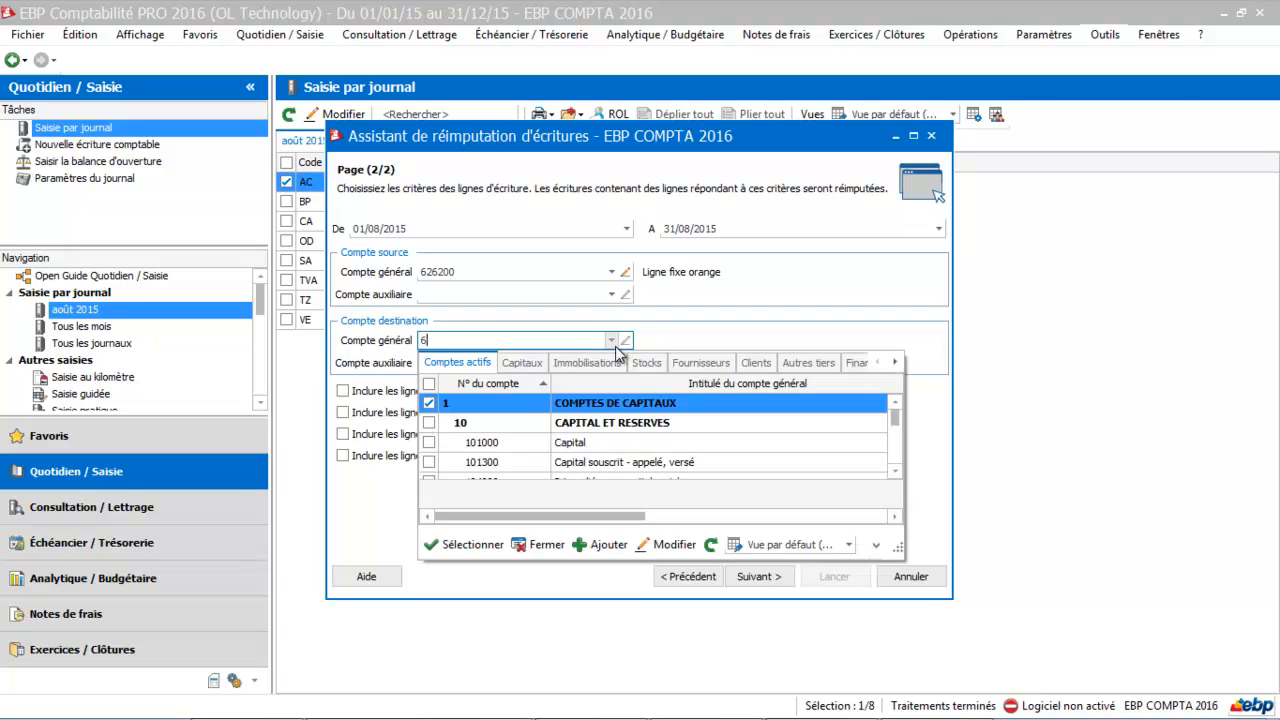
pyautogui.write('26300')
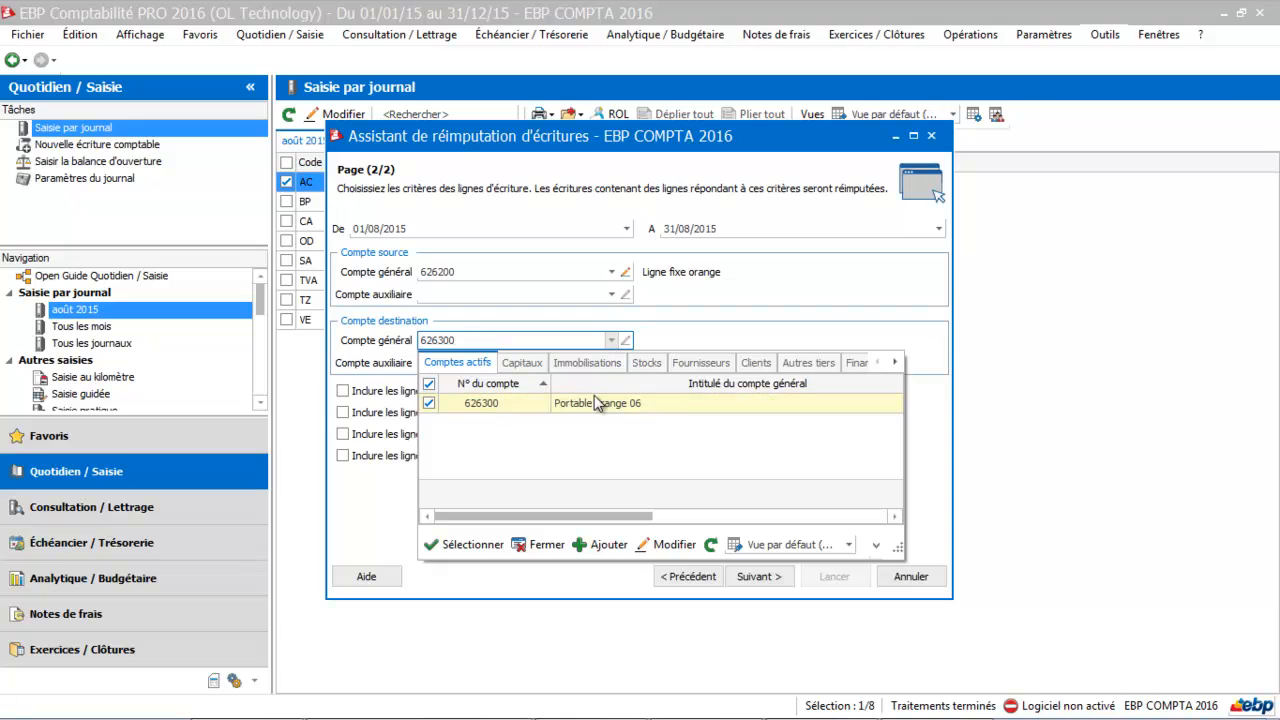
pyautogui.click(590, 402)
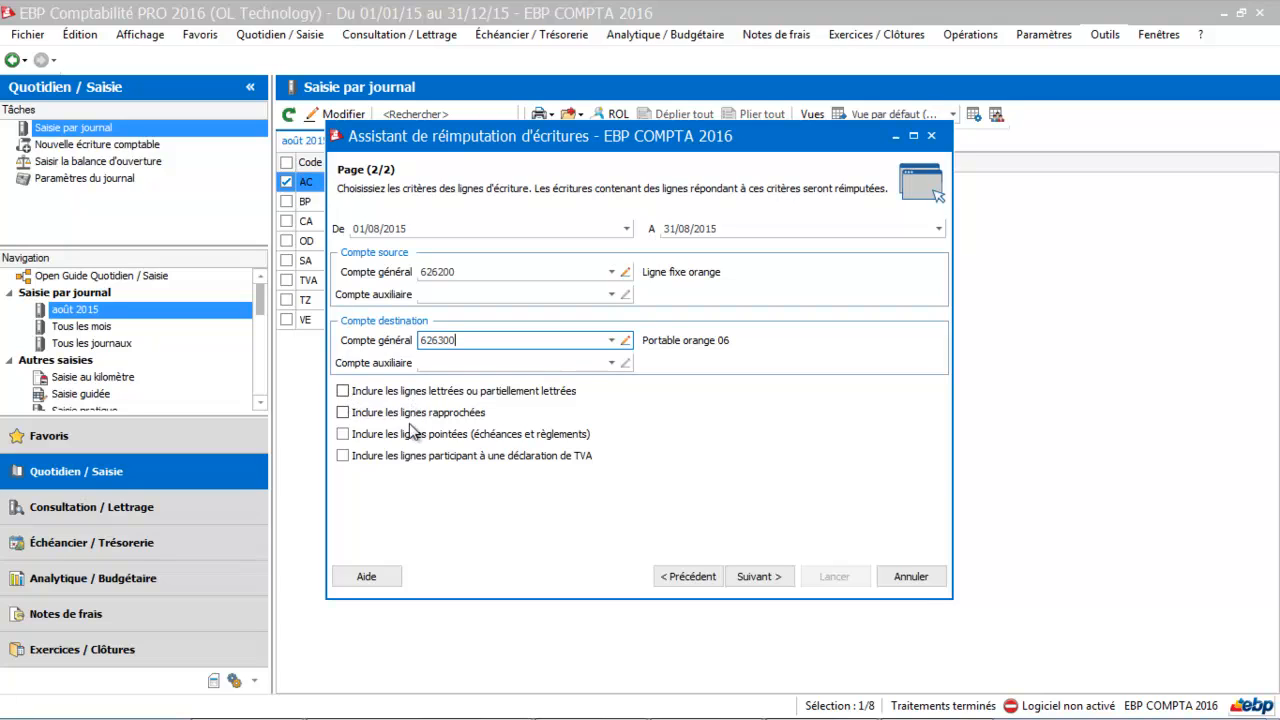
# Run the reallocation without including lettered, reconciled, pointed or VAT-declared lines, and close the assistant.
pyautogui.click(775, 577)
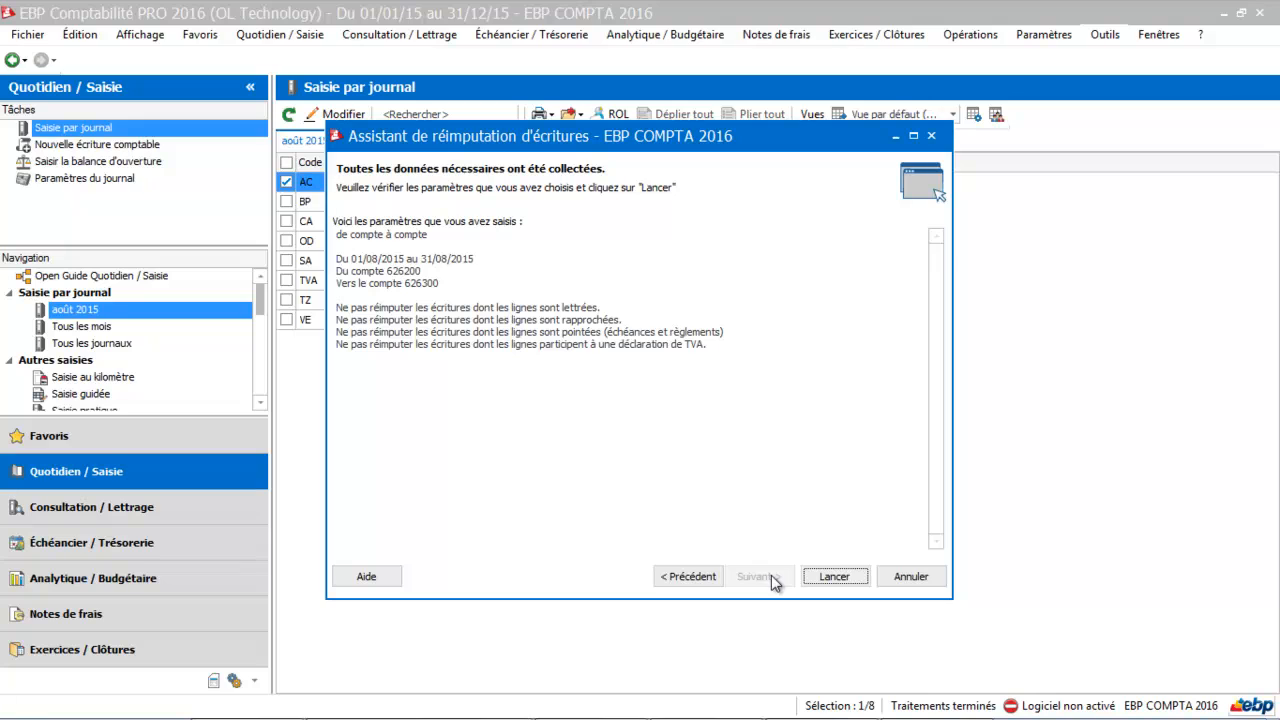
pyautogui.click(840, 578)
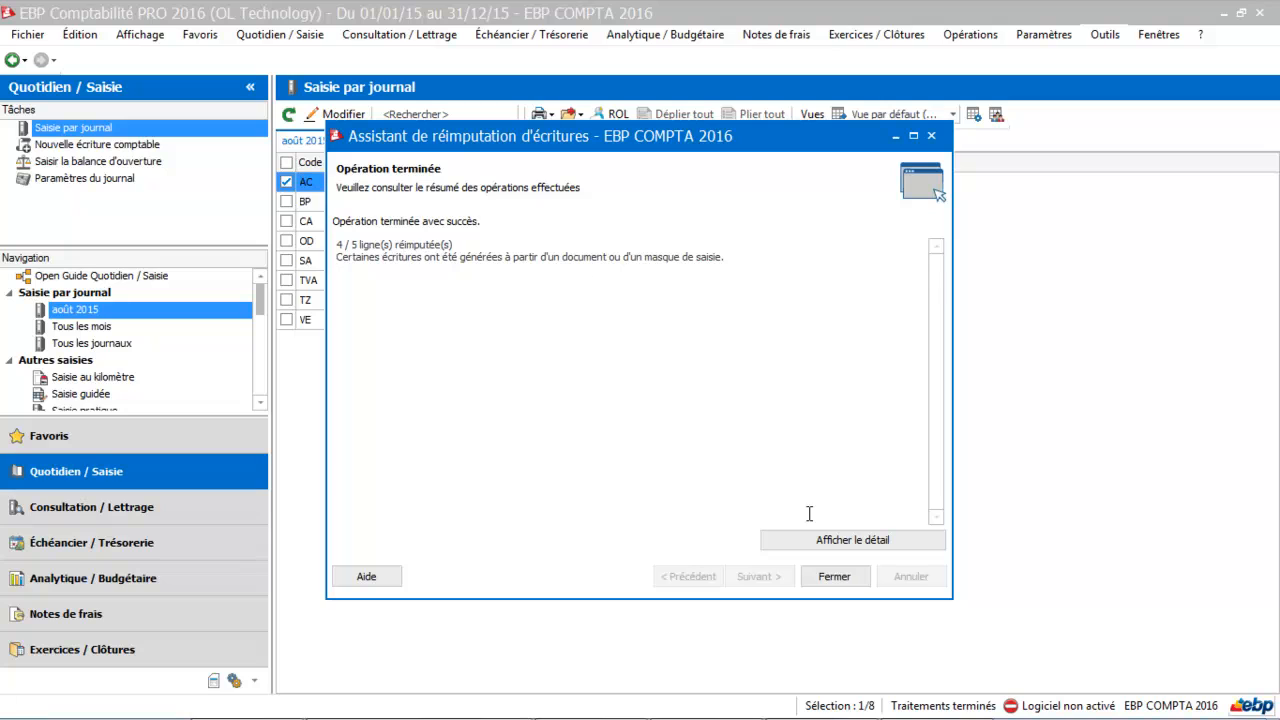
pyautogui.click(829, 578)
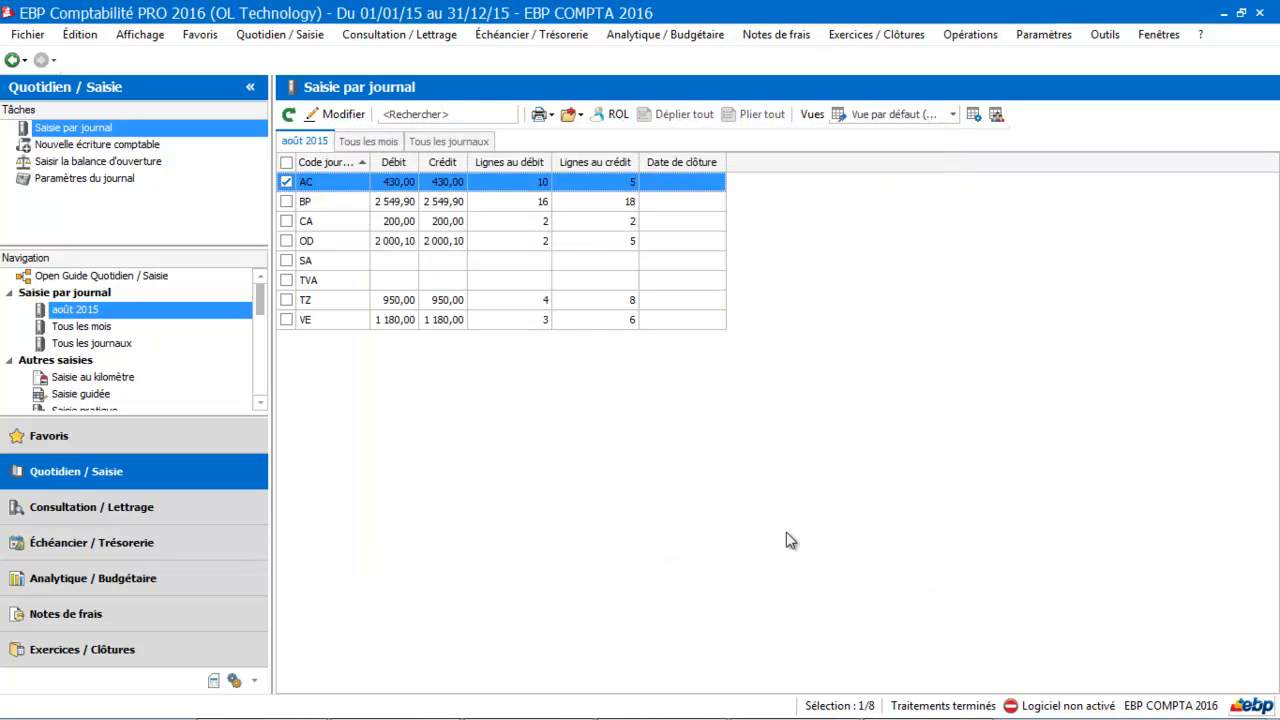
# Review the general accounts of the August 2015 entries in the AC purchases journal, and close the journal.
pyautogui.doubleClick(427, 184)
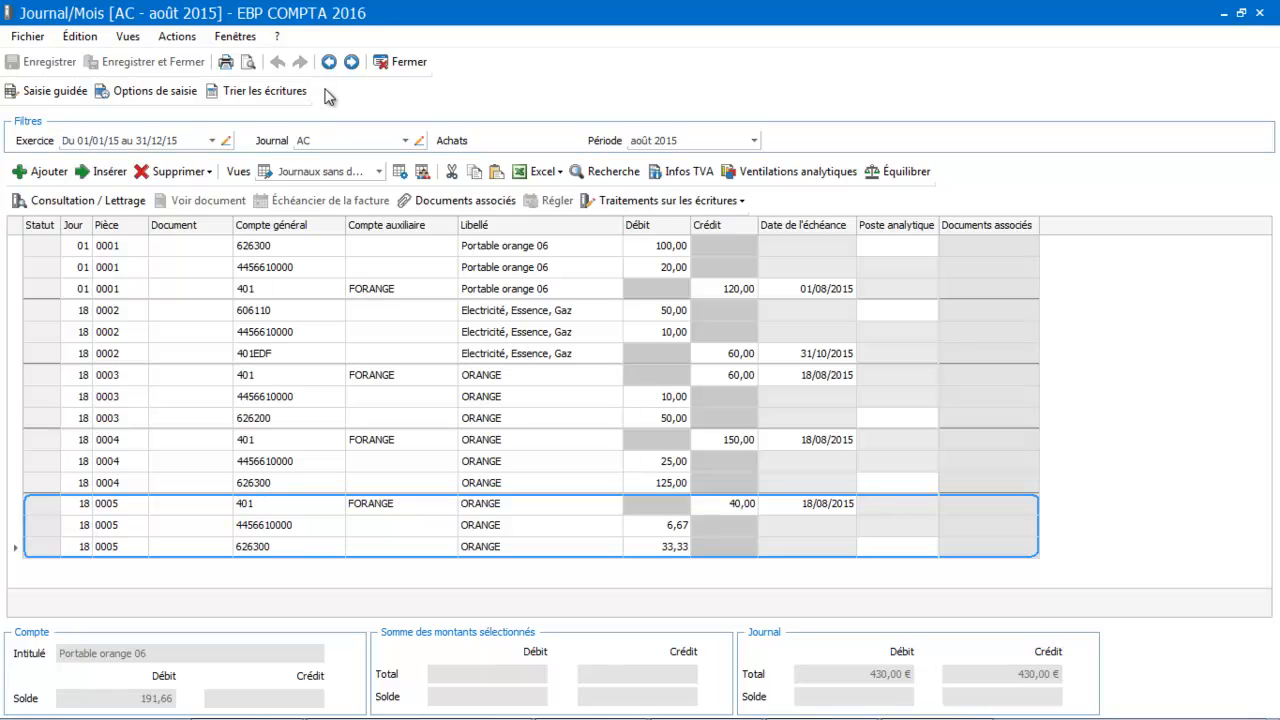
pyautogui.click(335, 264)
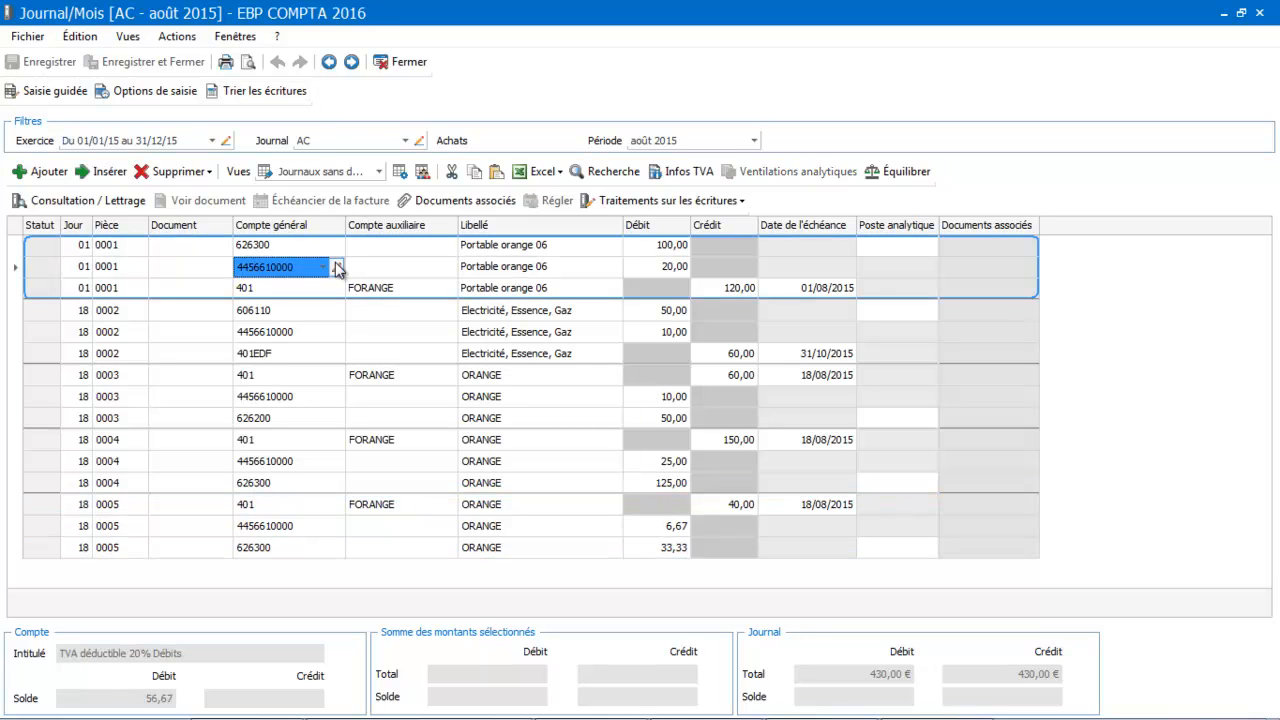
pyautogui.click(401, 61)
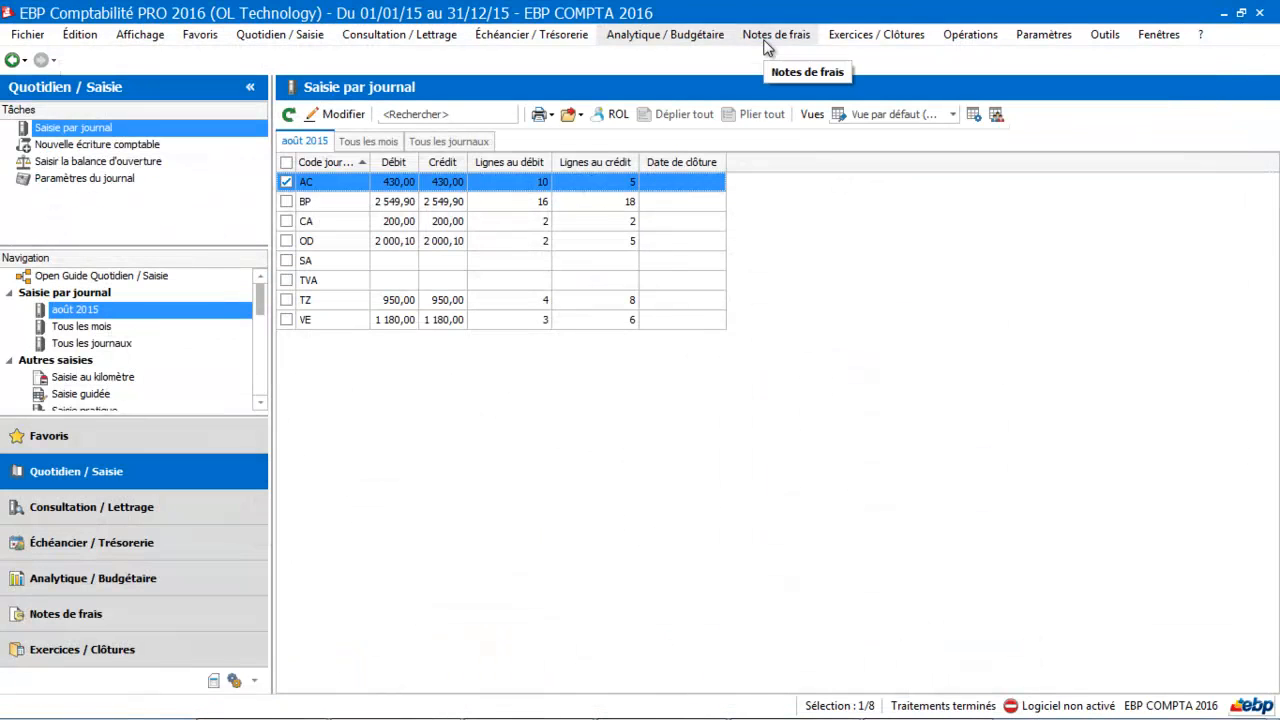
# Start the entry reallocation assistant and choose the journal-to-journal method.
pyautogui.click(1105, 34)
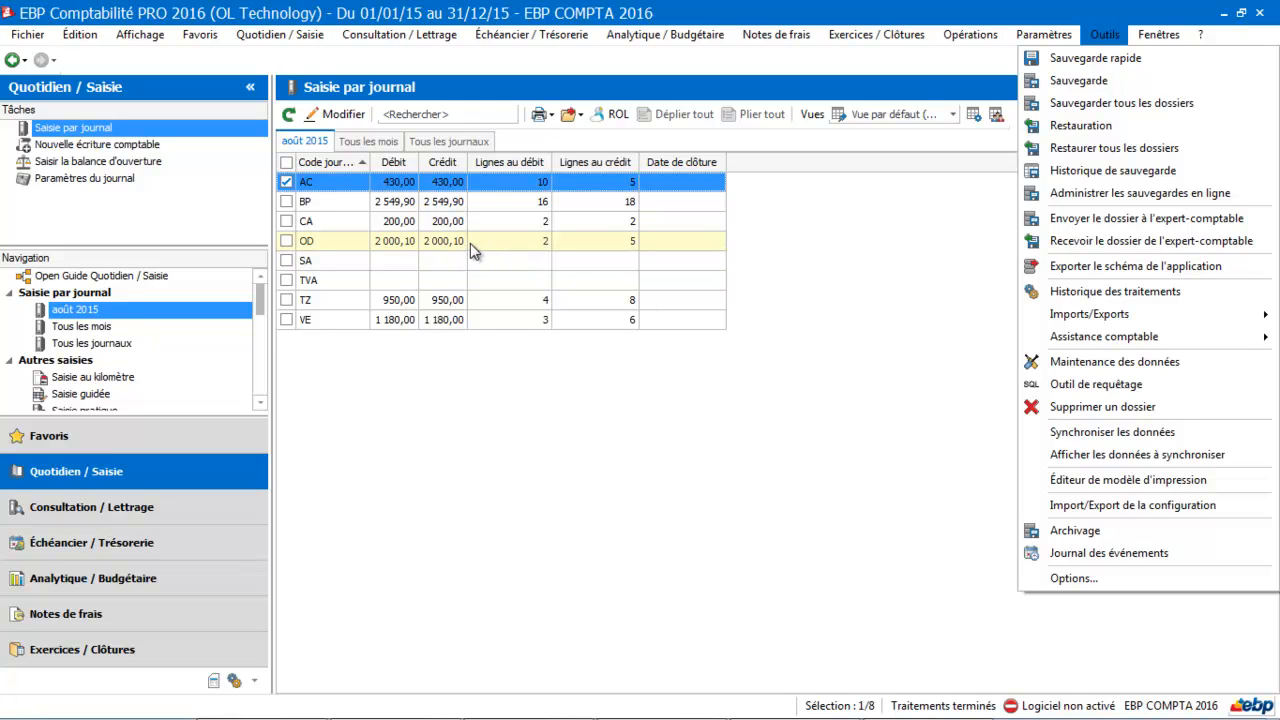
pyautogui.moveTo(1068, 340)
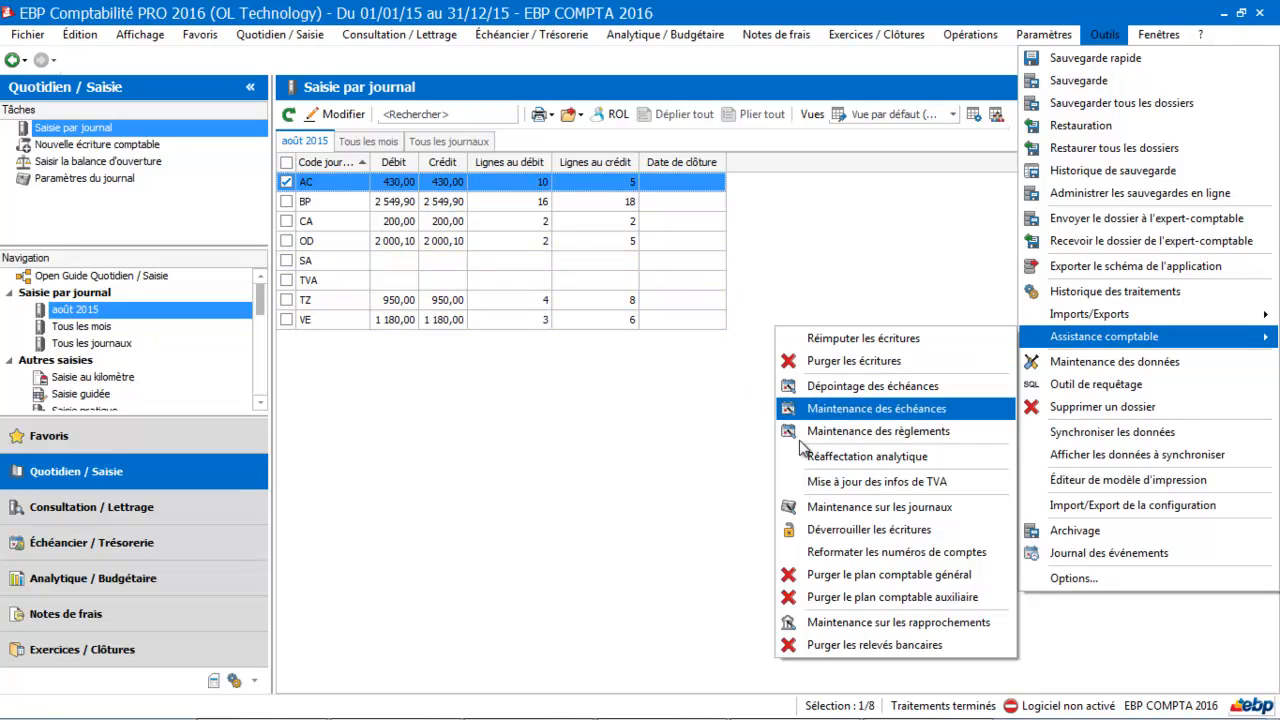
pyautogui.click(806, 344)
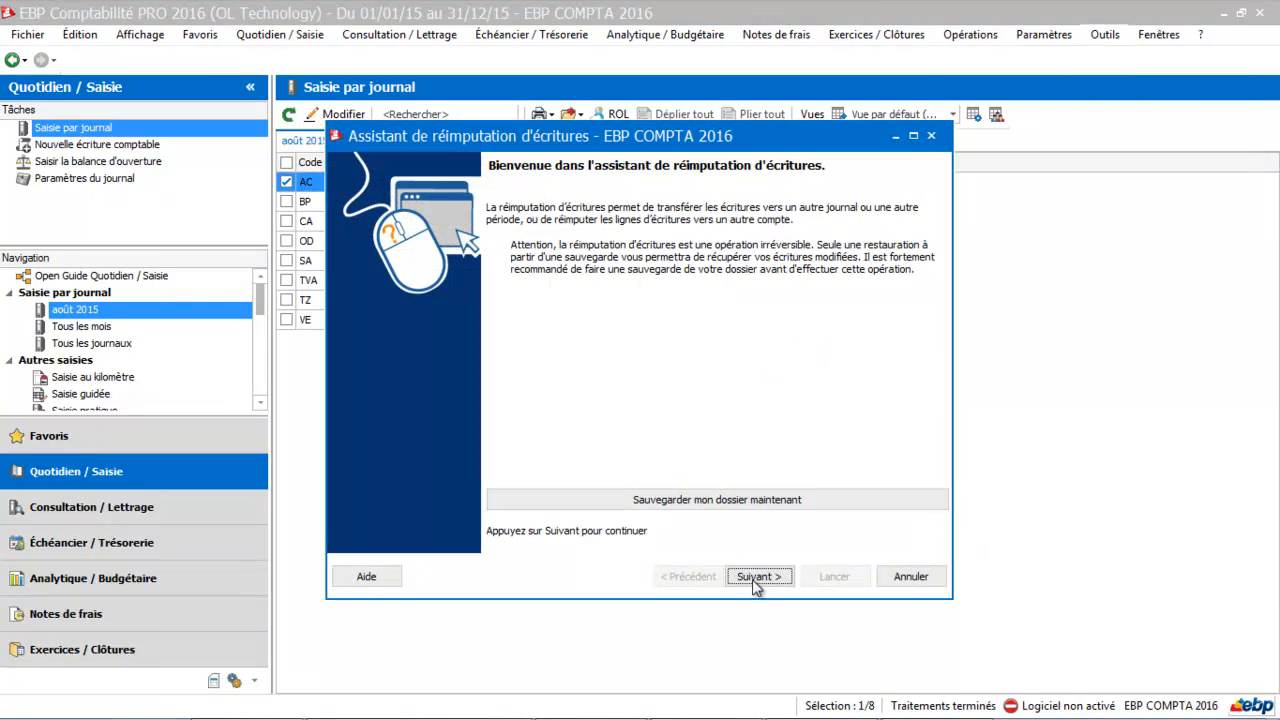
pyautogui.click(754, 578)
pyautogui.click(348, 304)
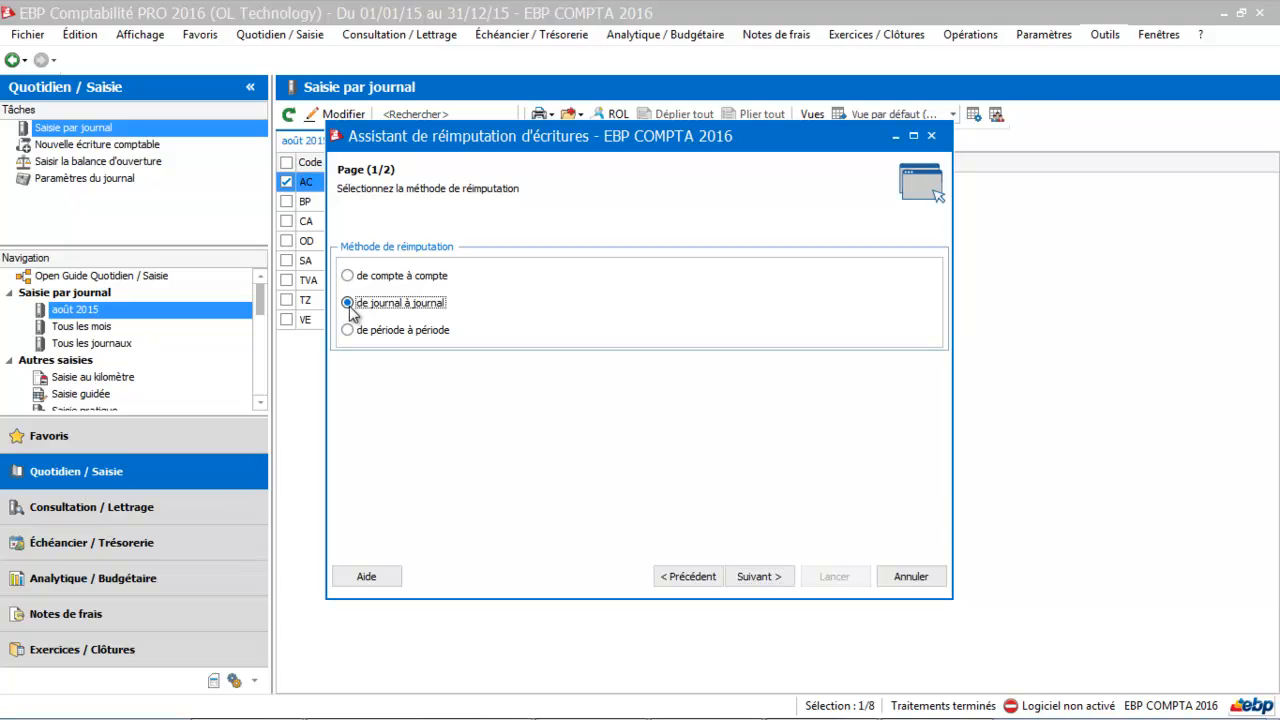
pyautogui.click(765, 577)
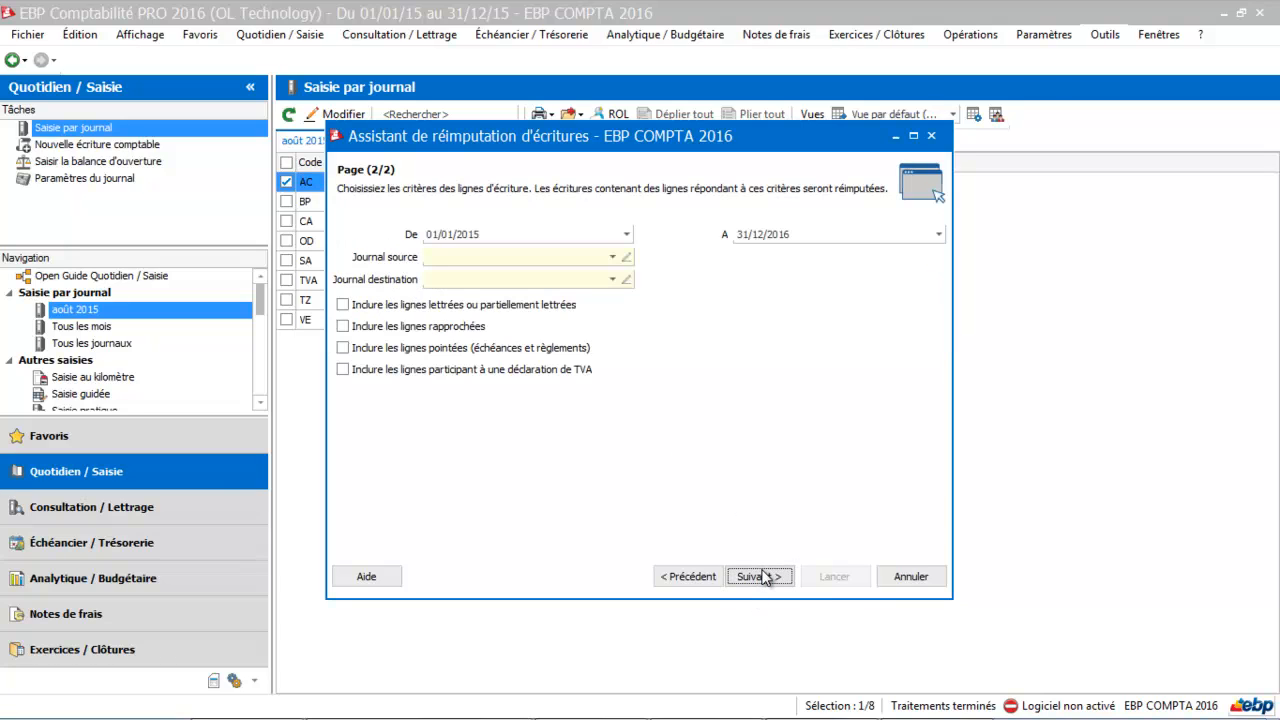
# Limit the entries to reallocate to the period from 01/08/2015 to 31/08/2015.
pyautogui.click(537, 233)
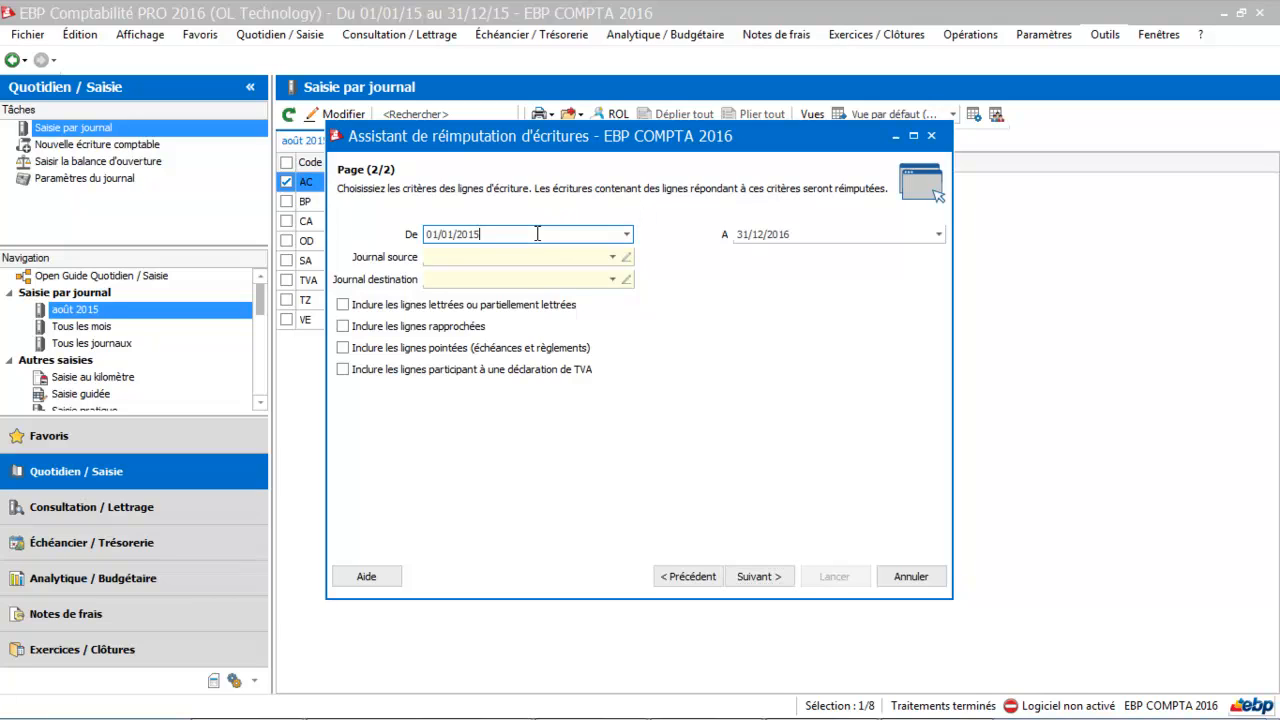
pyautogui.moveTo(537, 233); pyautogui.dragTo(400, 220)
pyautogui.write('01')
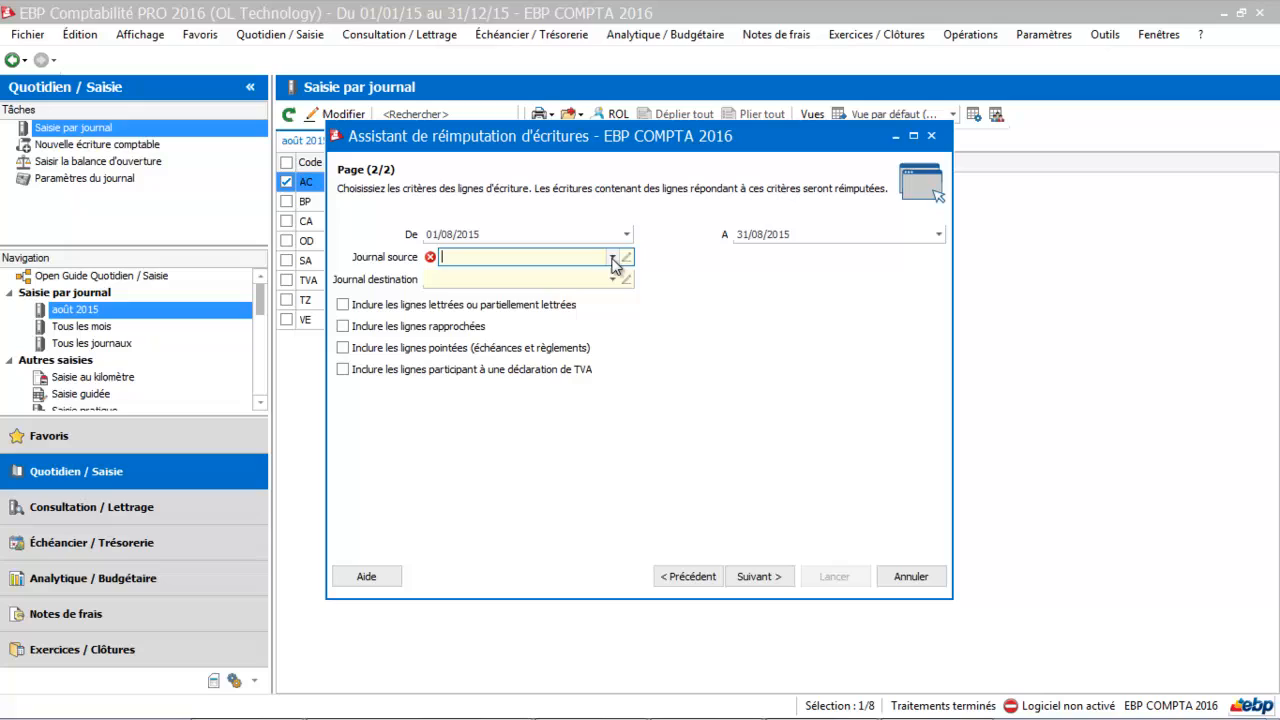
# Choose OD (Opérations diverses) as the source journal and SA (Salaire) as the destination journal.
pyautogui.click(613, 260)
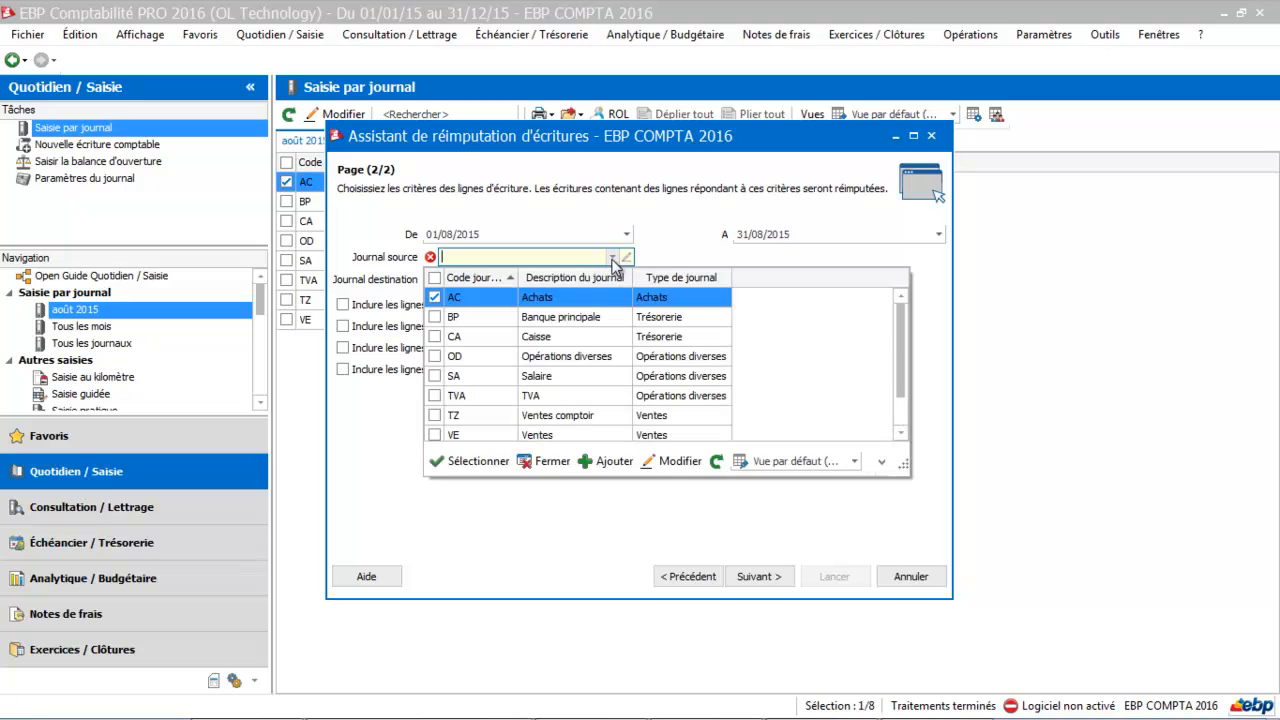
pyautogui.click(547, 360)
pyautogui.click(613, 281)
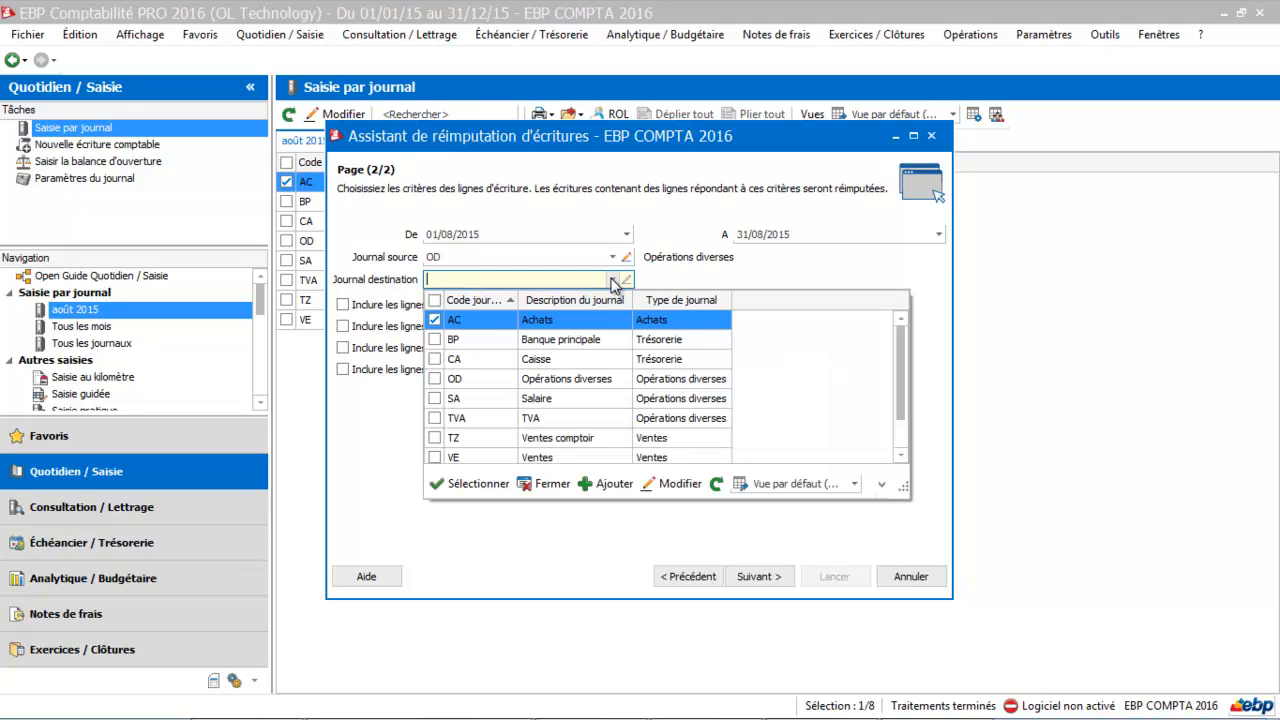
pyautogui.click(505, 398)
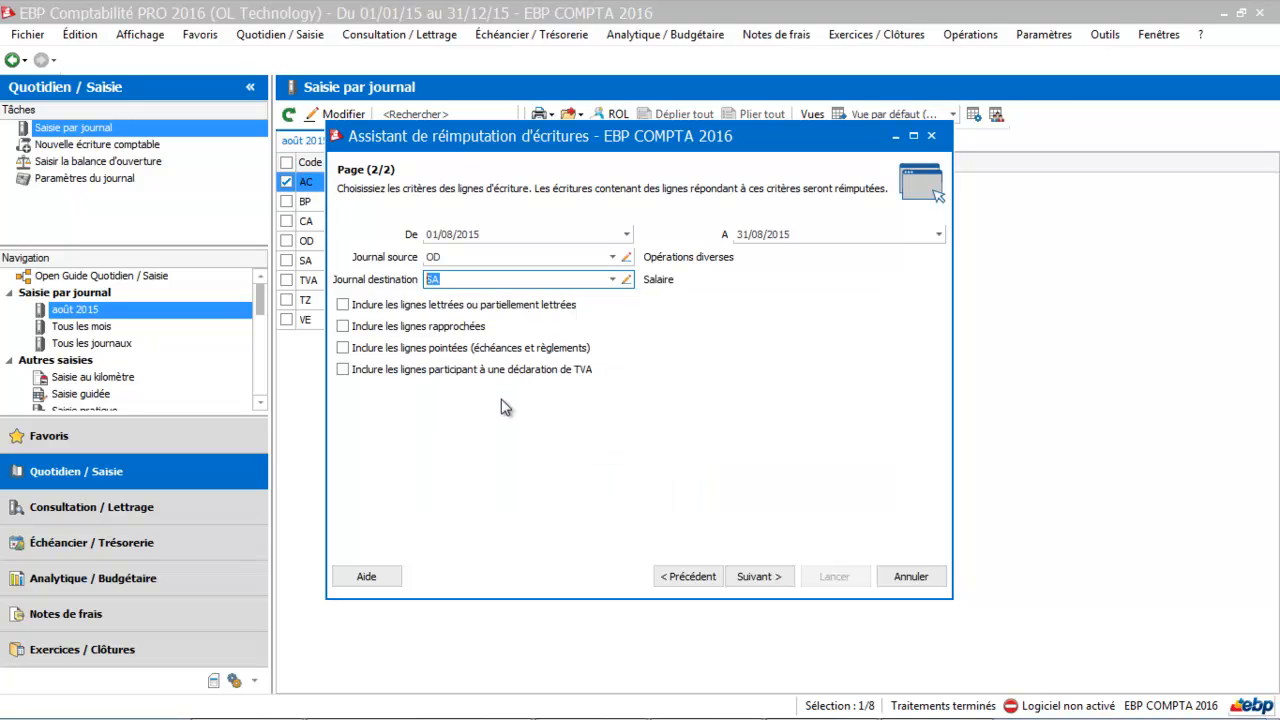
# Run the reallocation without including lettered, reconciled, pointed or VAT-declared lines, and close the finished assistant.
pyautogui.click(766, 578)
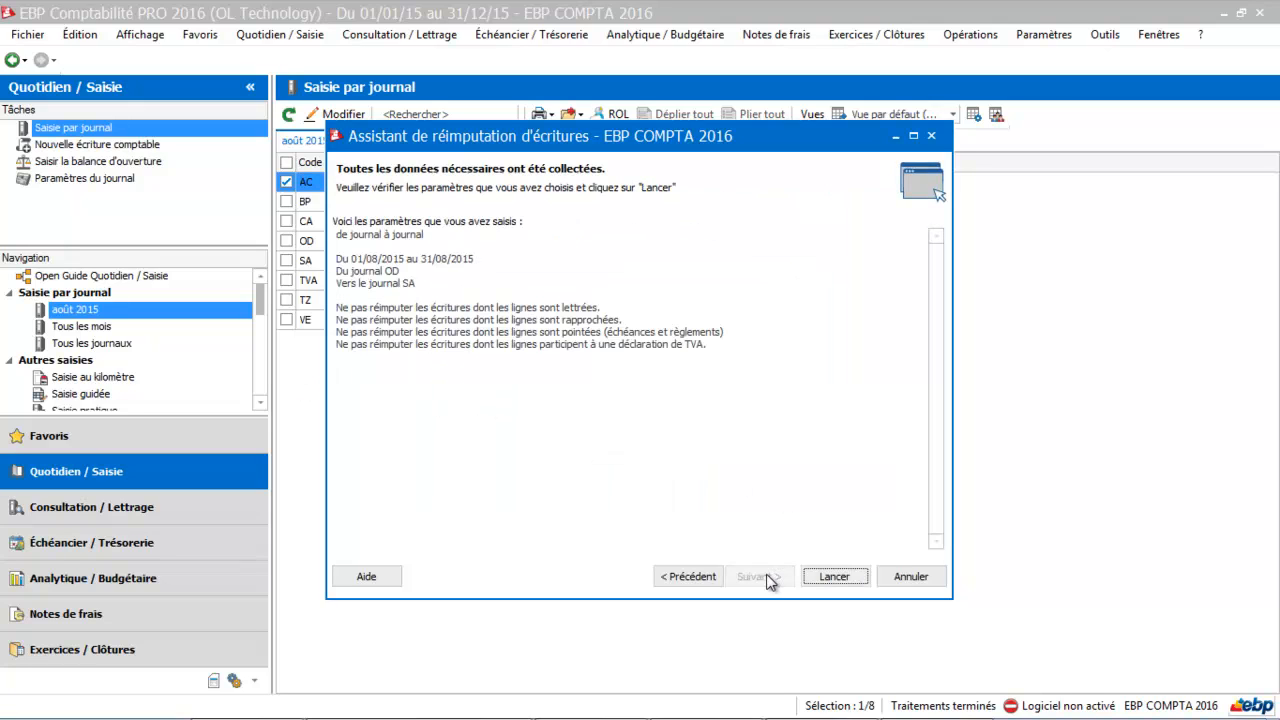
pyautogui.click(846, 582)
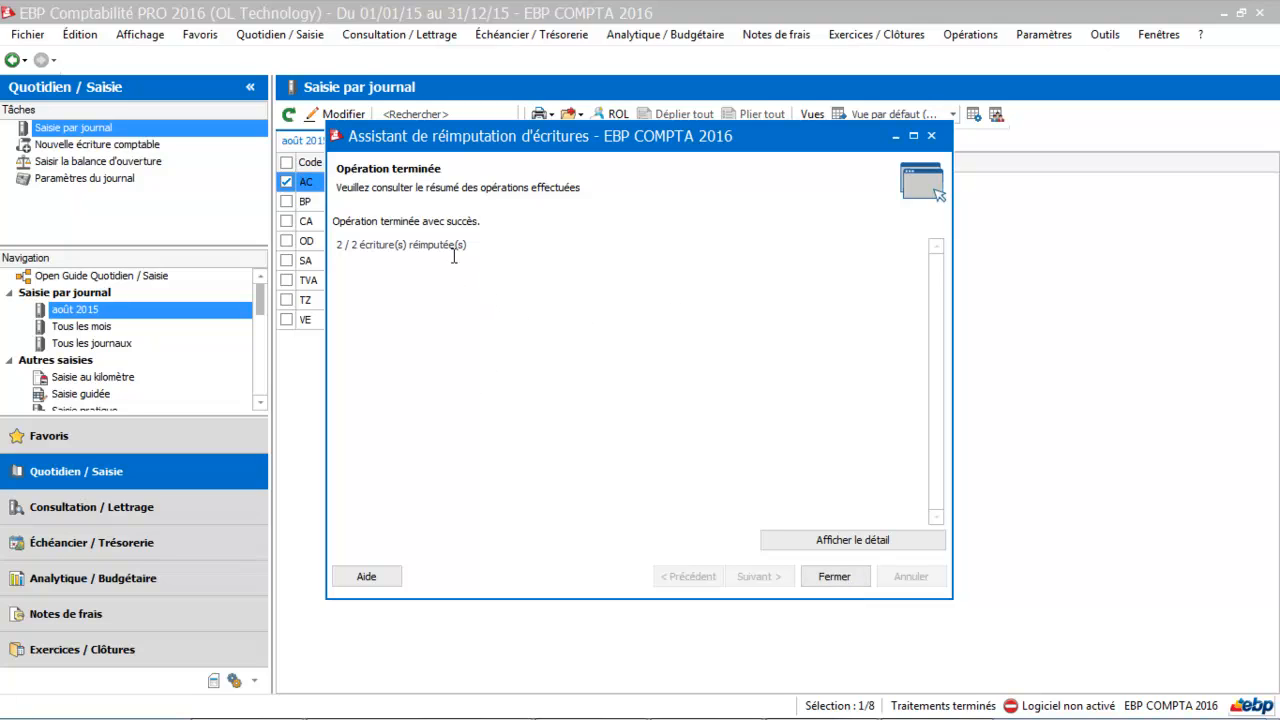
pyautogui.click(851, 576)
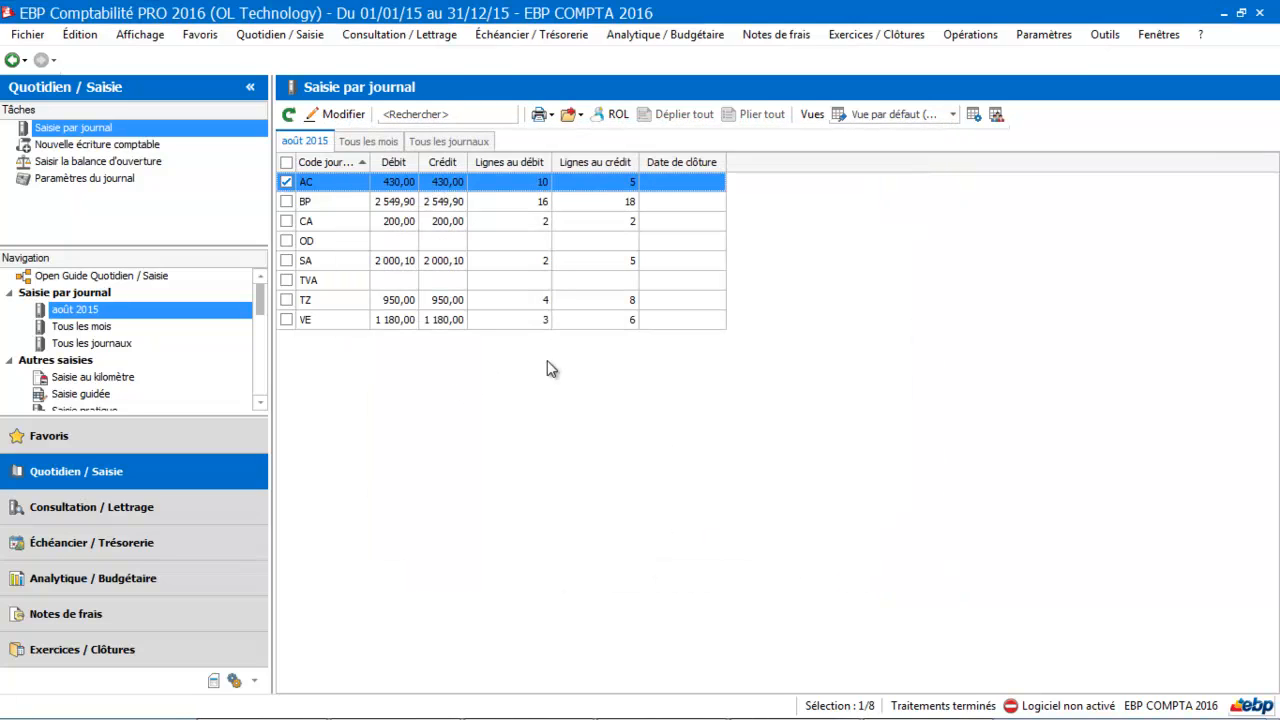
# Check the August 2015 entries in the SA journal, and close the journal.
pyautogui.click(341, 258)
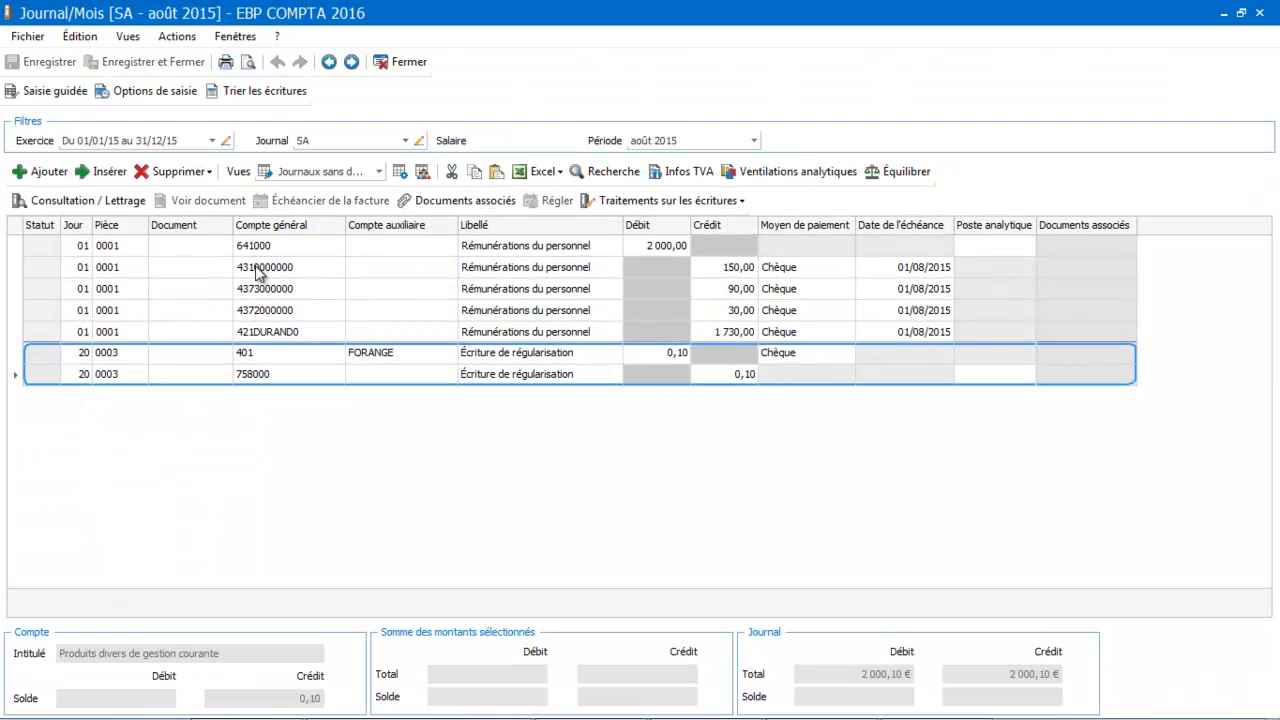
pyautogui.click(420, 64)
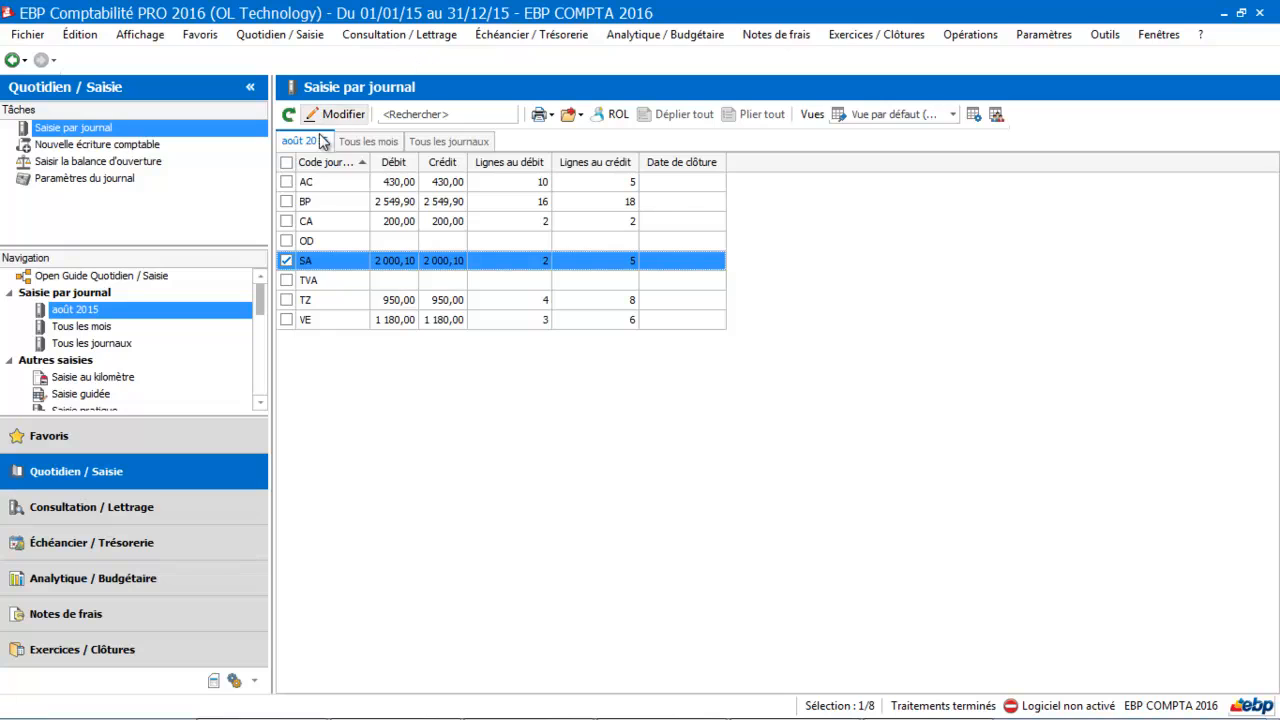
# Open the AC journal for August 2015 and select the Portable orange 06 entry, piece 0001.
pyautogui.click(311, 181)
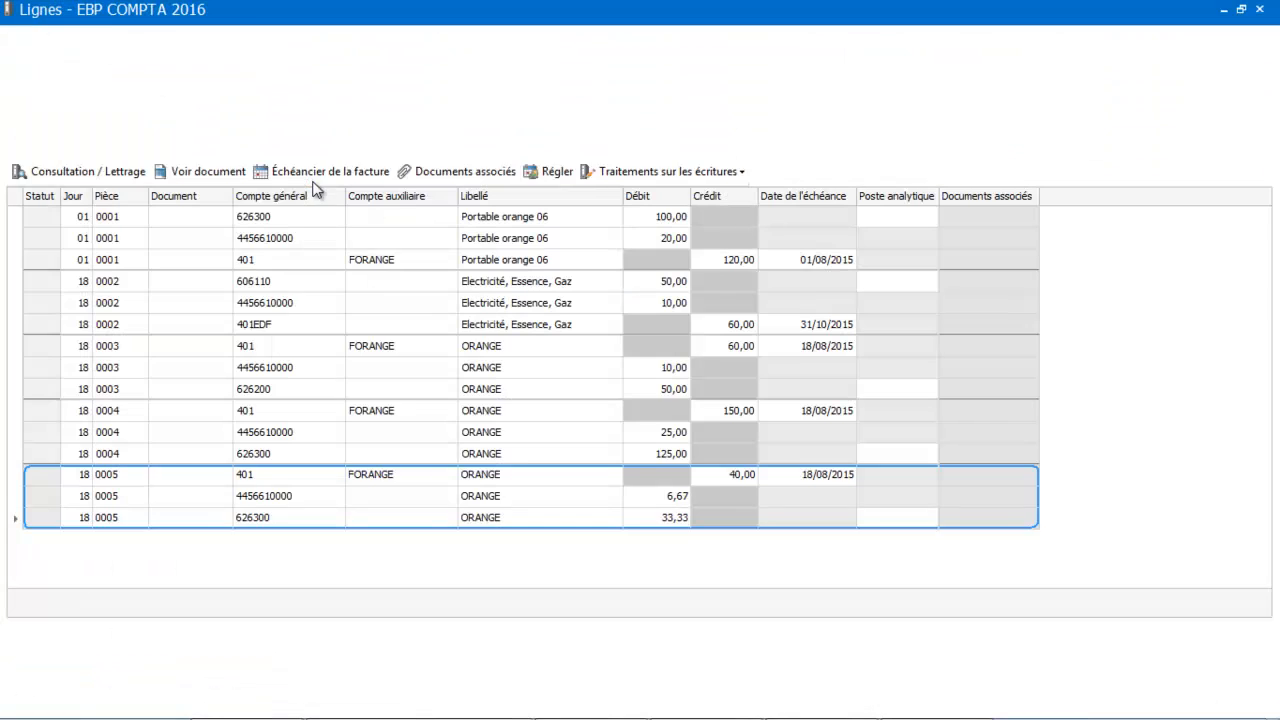
pyautogui.click(290, 245)
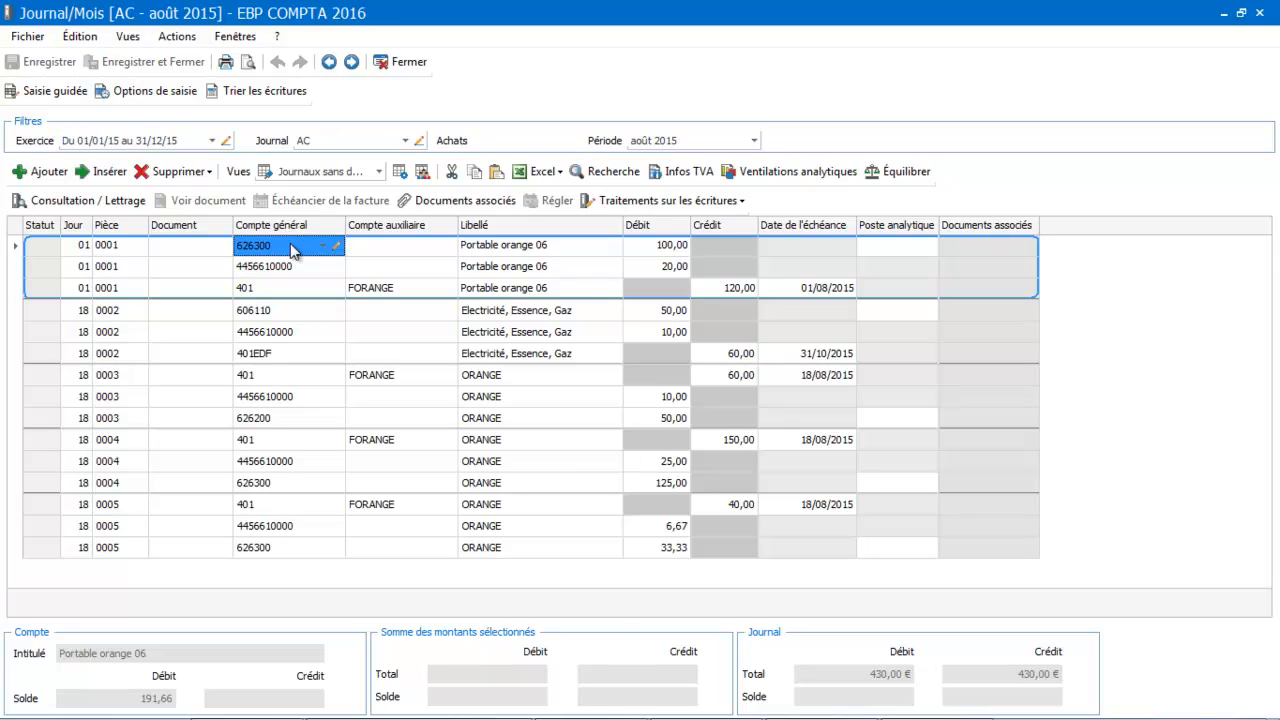
pyautogui.click(638, 201)
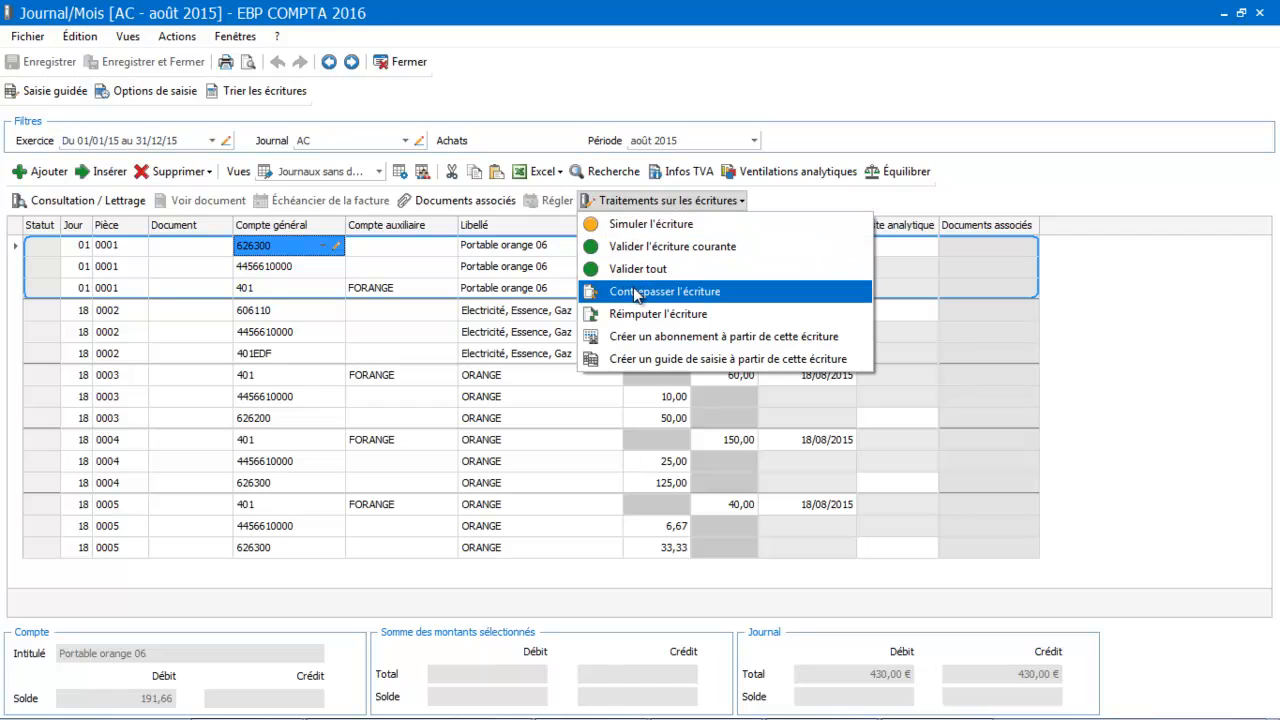
pyautogui.click(508, 331)
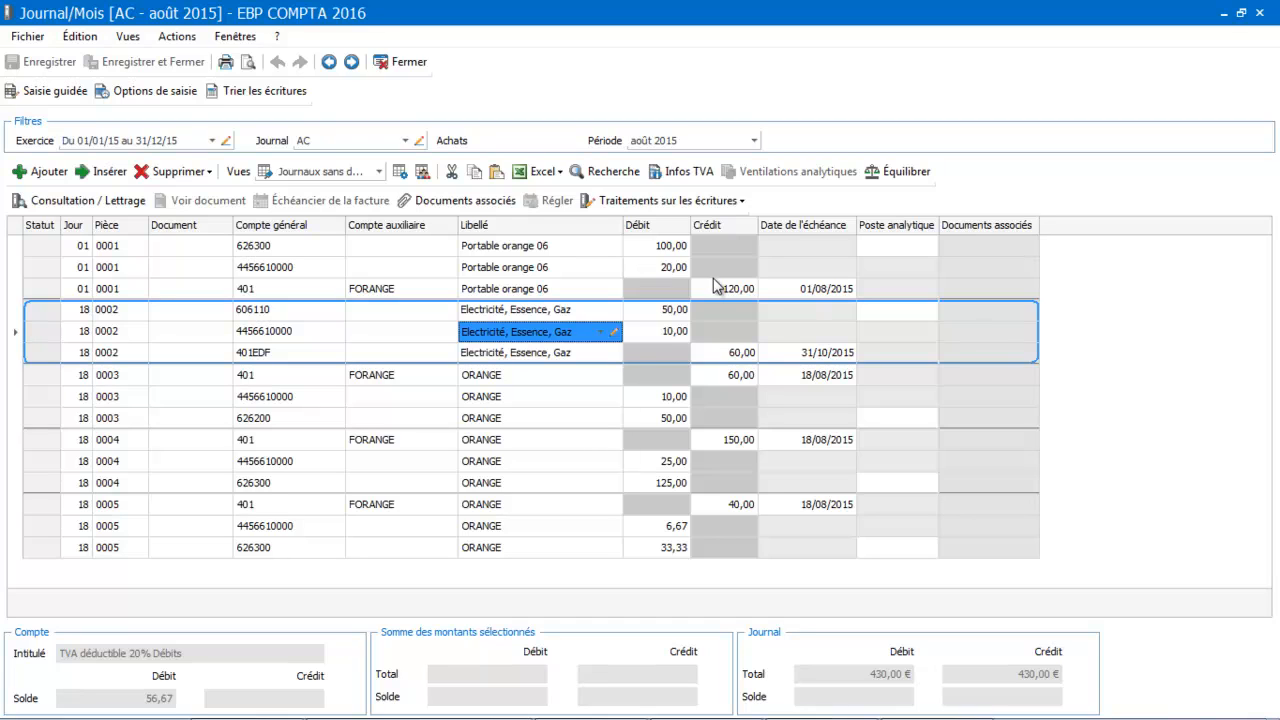
pyautogui.click(692, 202)
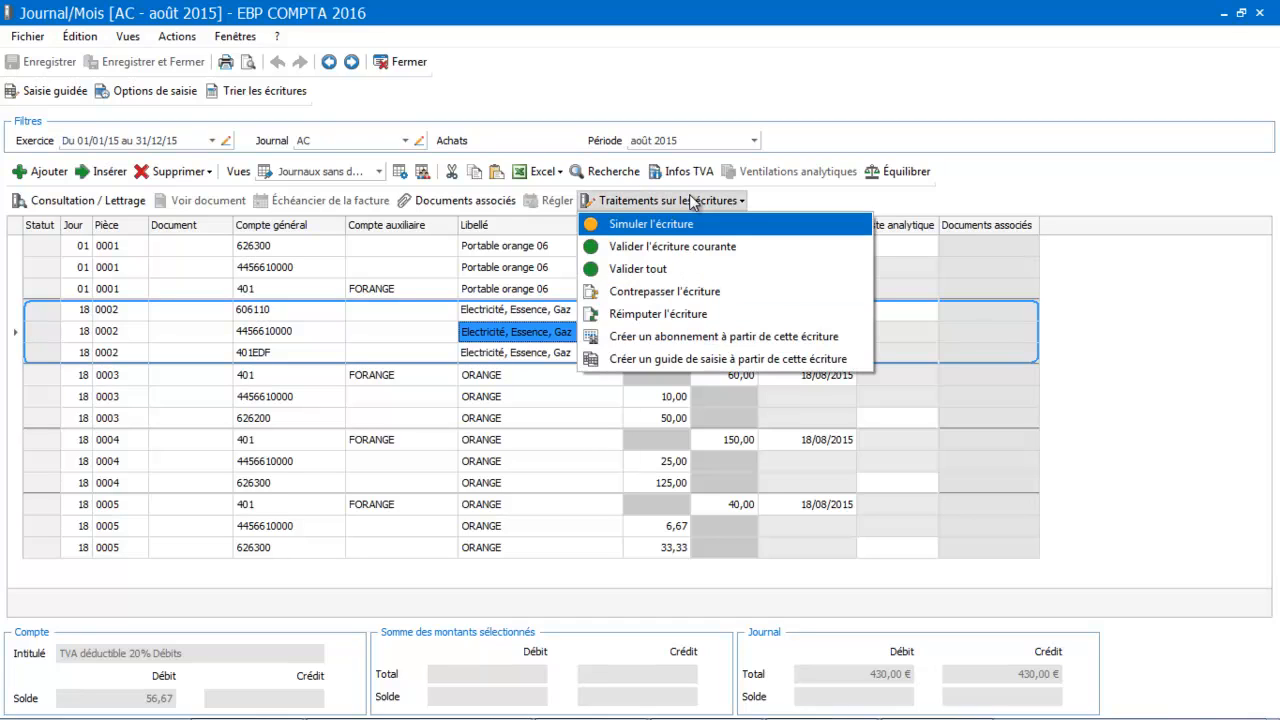
pyautogui.click(441, 235)
# Reverse the Portable orange 06 entry (piece 0001) into journal AC with the date 01/08/2015, and close the journal.
pyautogui.click(438, 248)
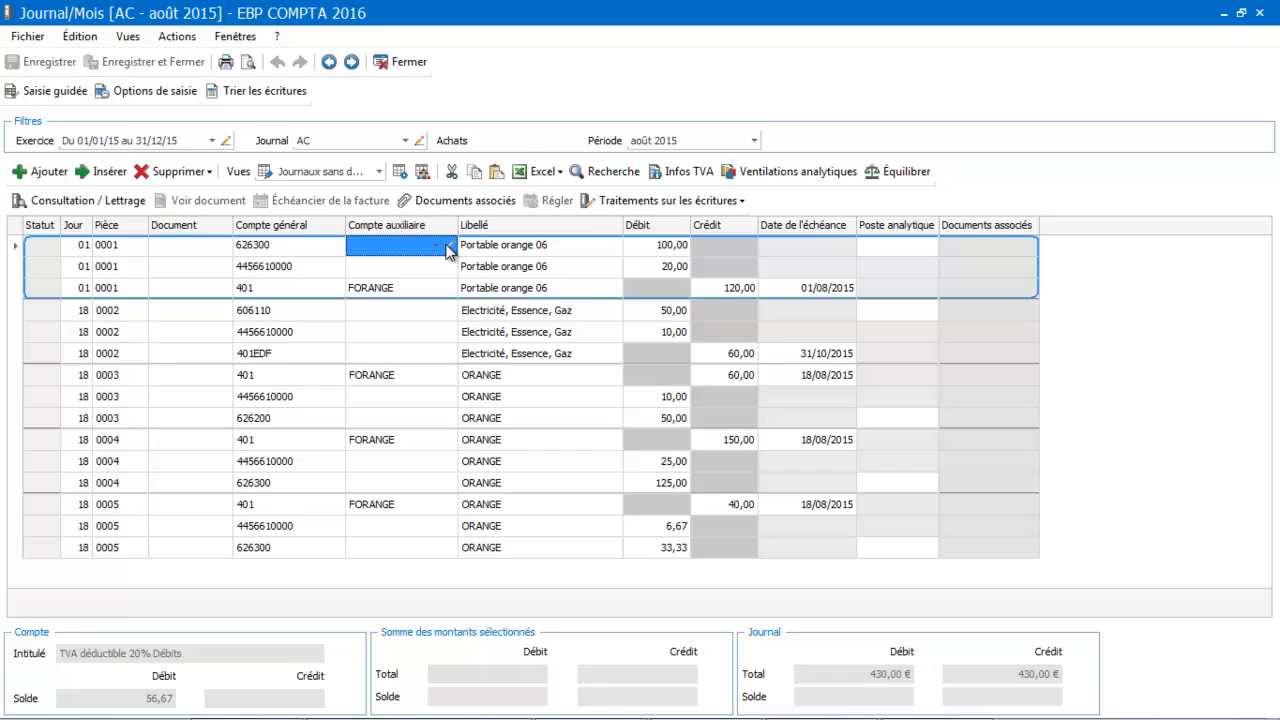
pyautogui.click(613, 202)
pyautogui.click(617, 292)
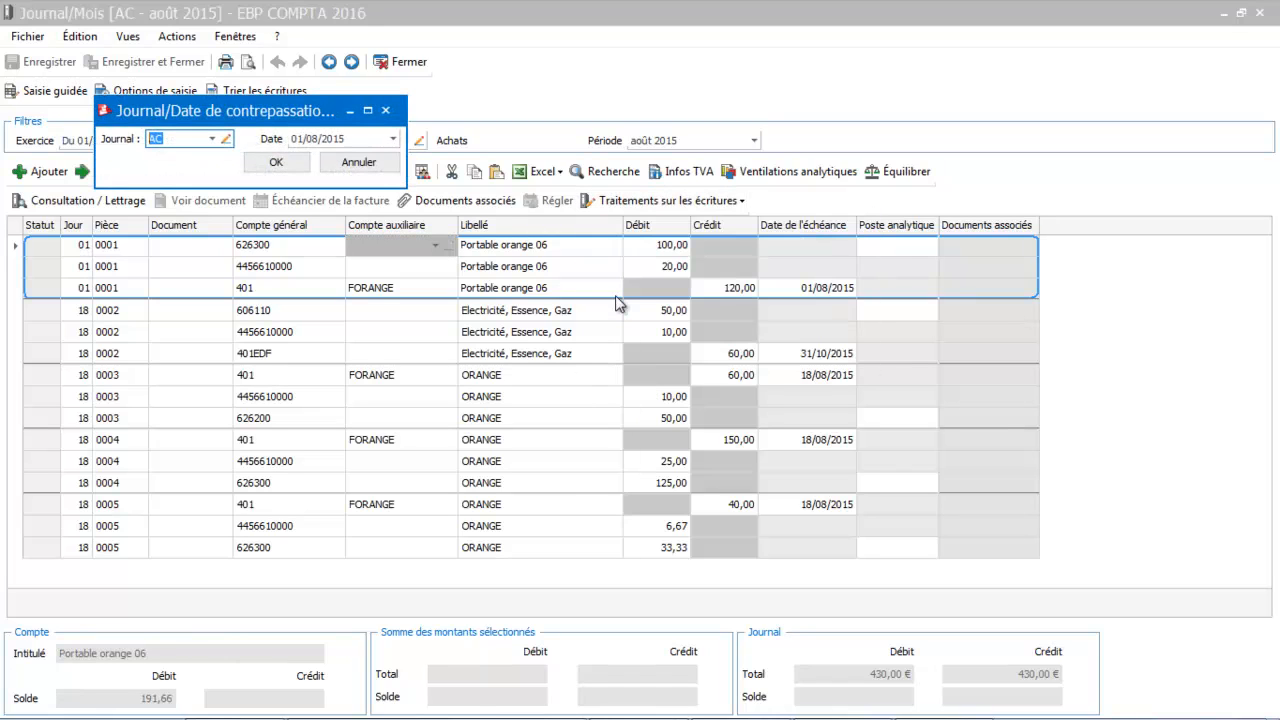
pyautogui.click(271, 164)
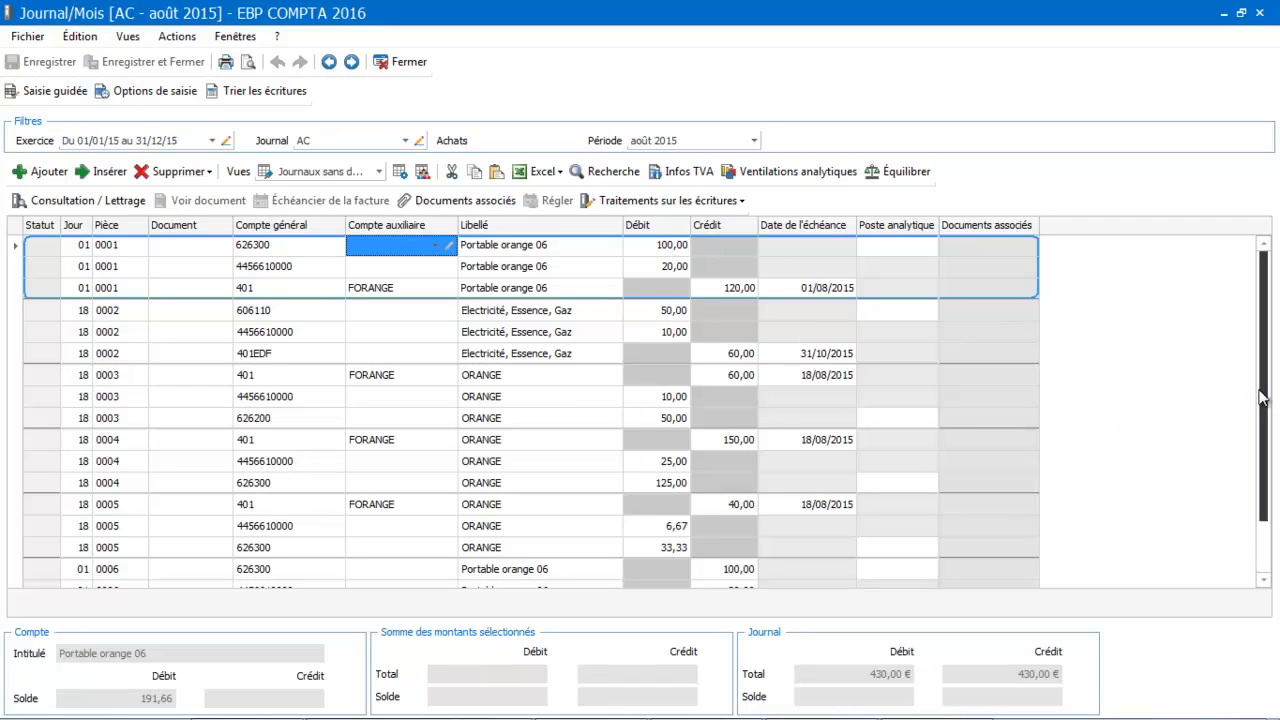
pyautogui.moveTo(1262, 397); pyautogui.dragTo(1249, 514)
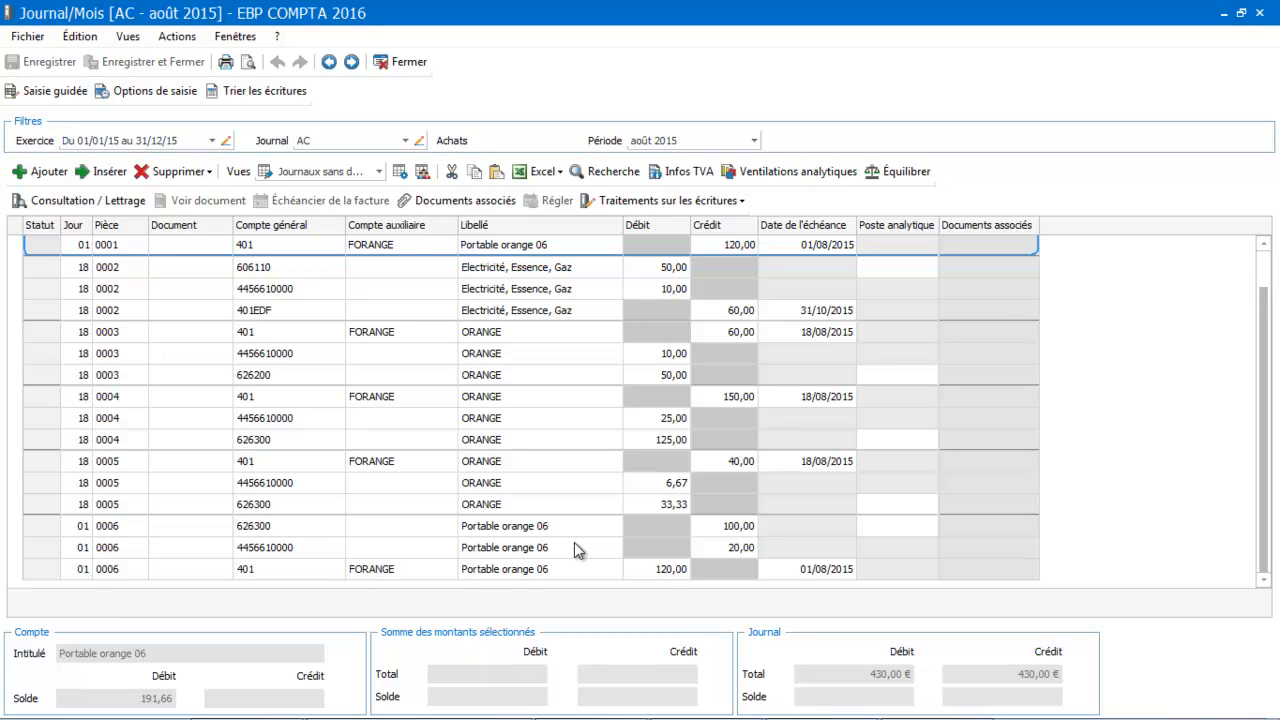
pyautogui.click(402, 62)
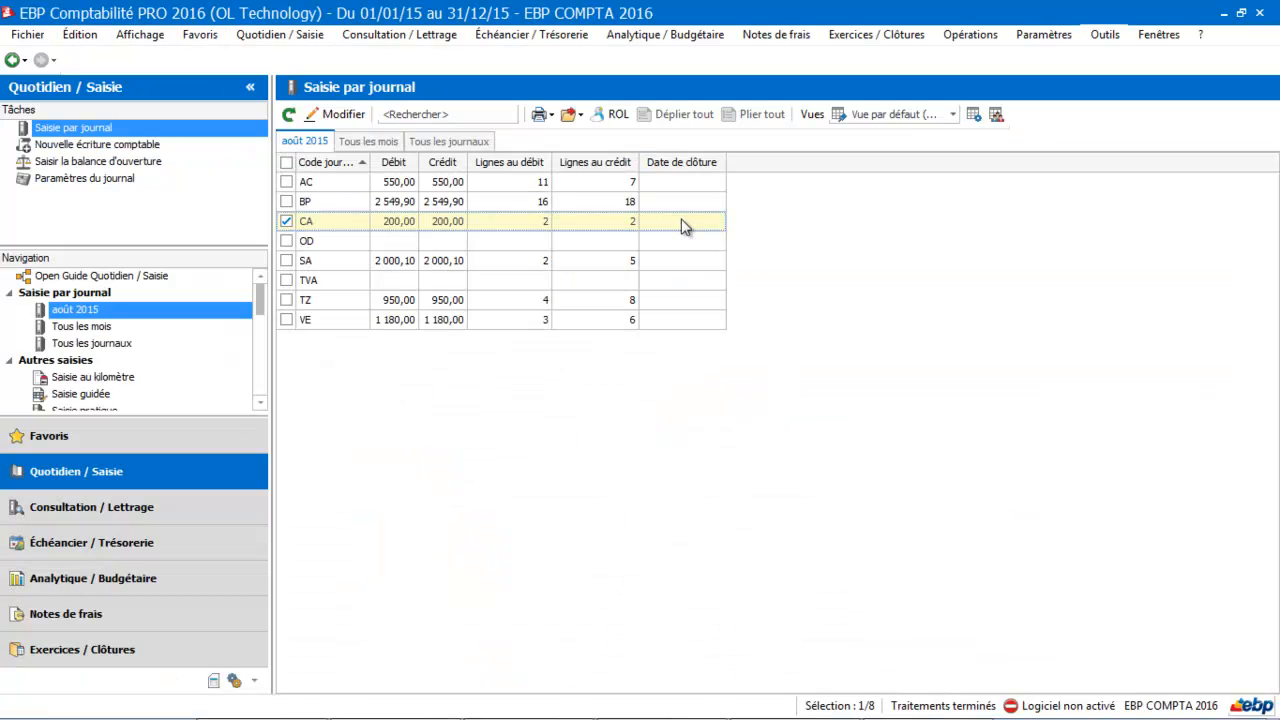